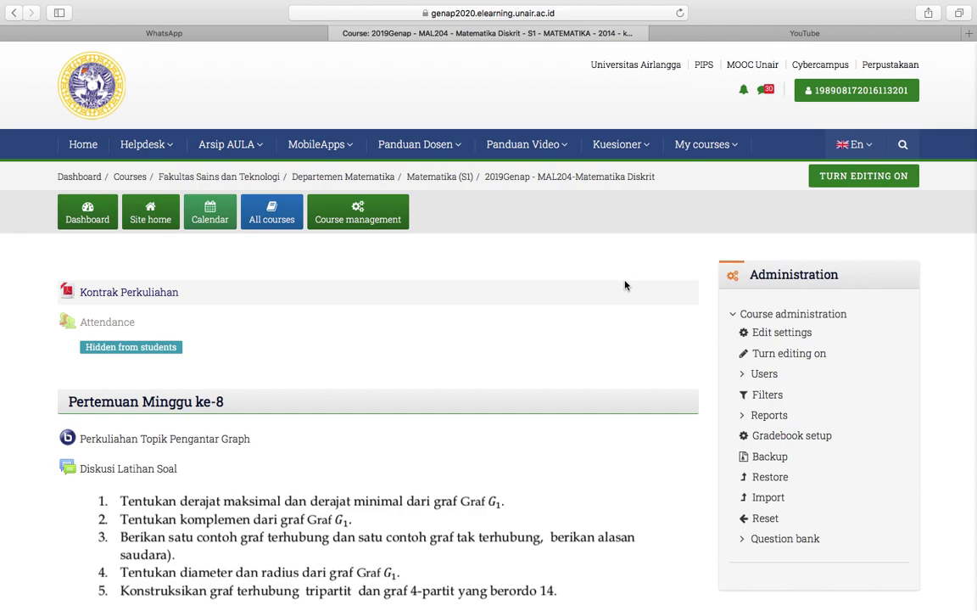
Turn on editing for the Matematika Diskrit course and start adding an Attendance activity to the UAS section.
{"action": "left_click", "coordinate": [862, 176]}
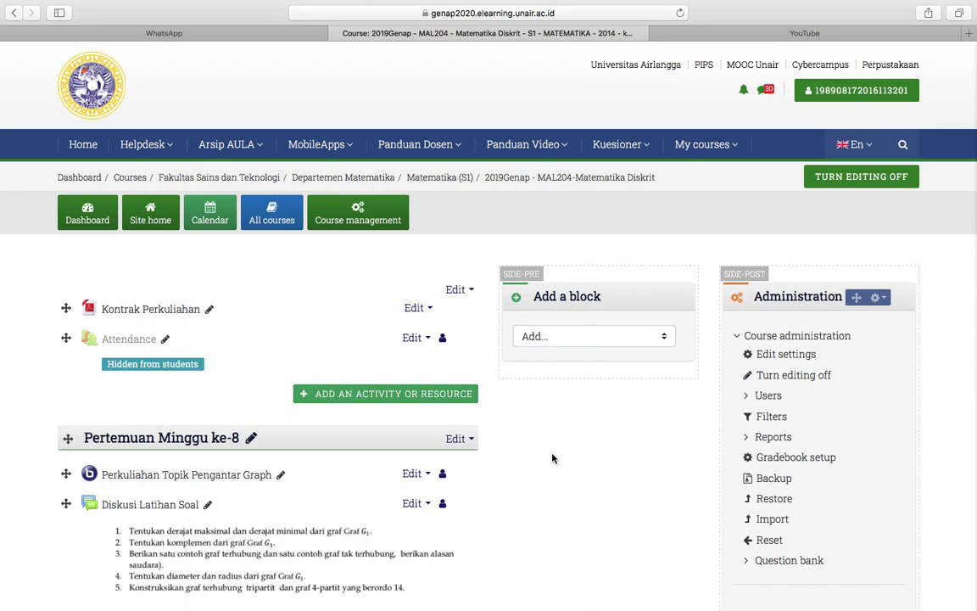
{"action": "scroll", "coordinate": [552, 459], "scroll_direction": "down", "scroll_amount": 3}
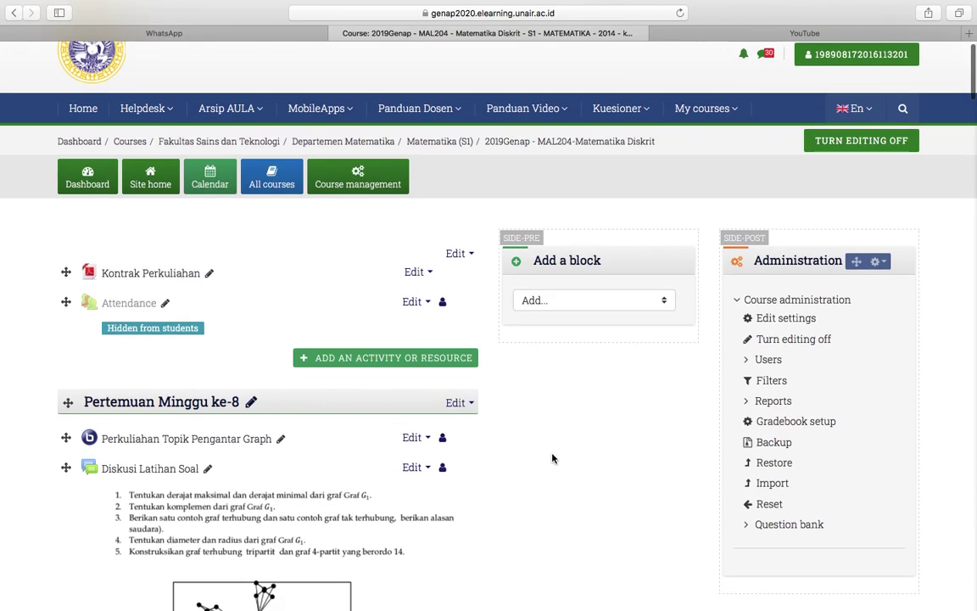
{"action": "scroll", "coordinate": [552, 459], "scroll_direction": "down", "scroll_amount": 12}
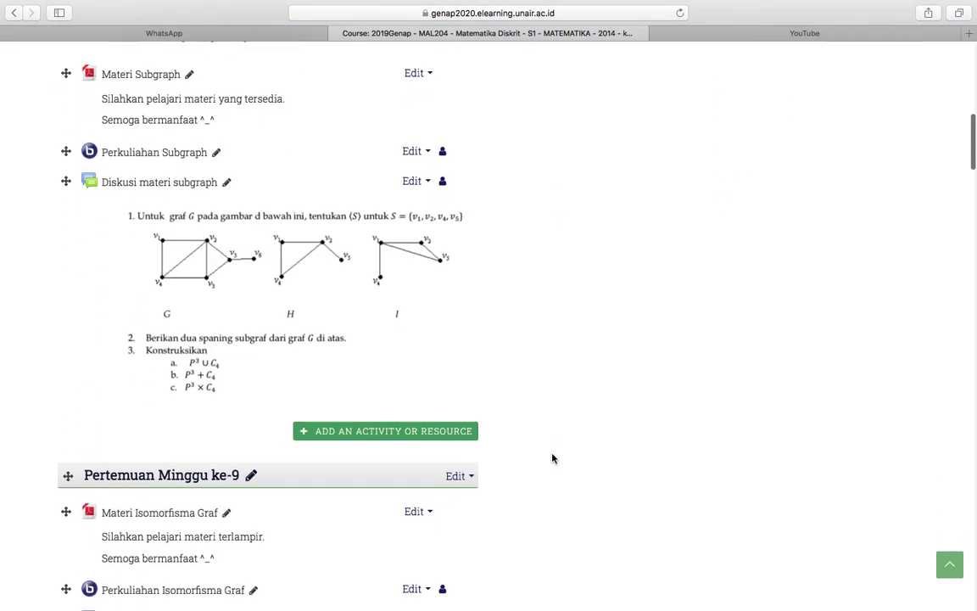
{"action": "scroll", "coordinate": [552, 459], "scroll_direction": "down", "scroll_amount": 15}
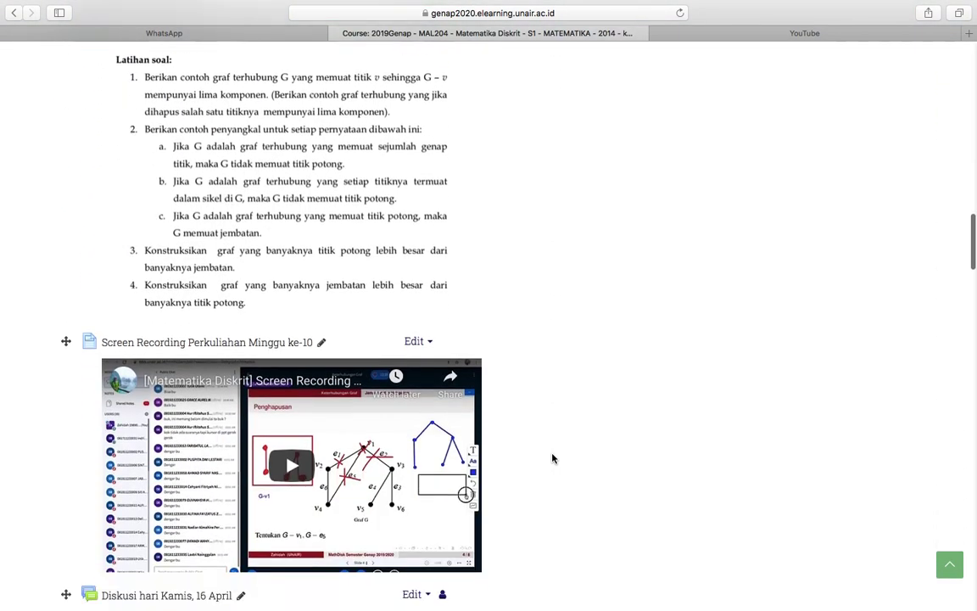
{"action": "scroll", "coordinate": [552, 459], "scroll_direction": "down", "scroll_amount": 20}
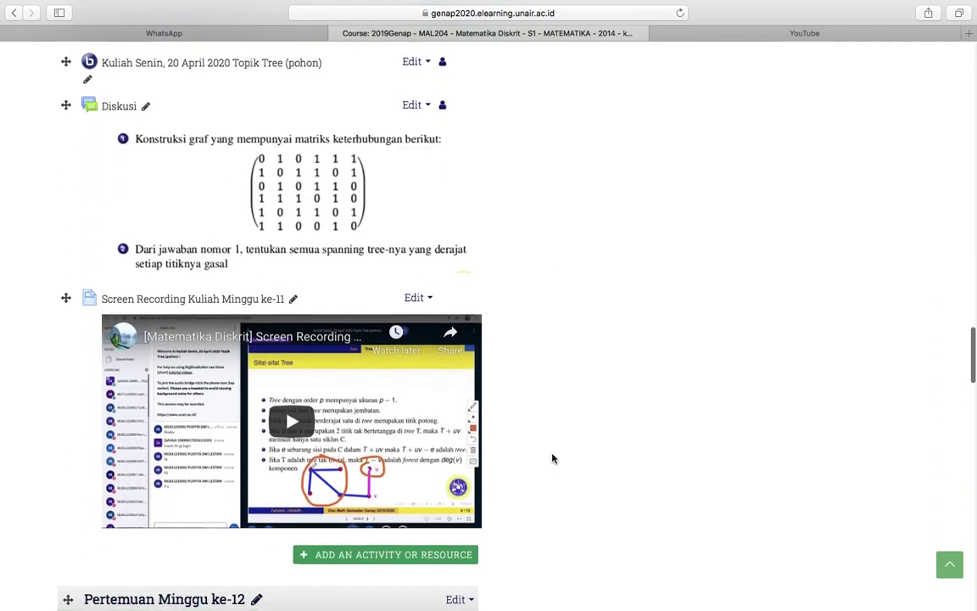
{"action": "scroll", "coordinate": [553, 459], "scroll_direction": "down", "scroll_amount": 20}
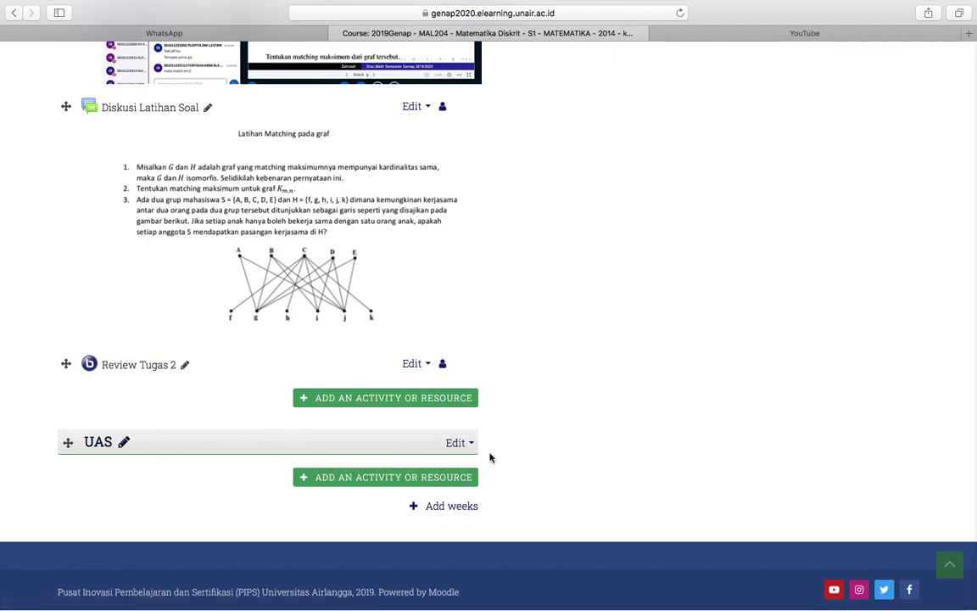
{"action": "left_click", "coordinate": [364, 480]}
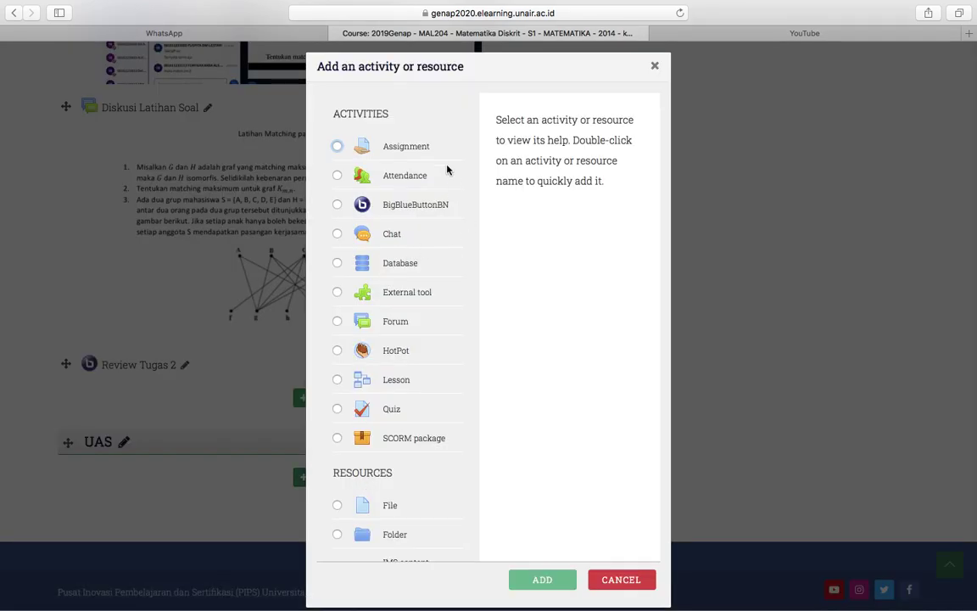
{"action": "left_click", "coordinate": [338, 177]}
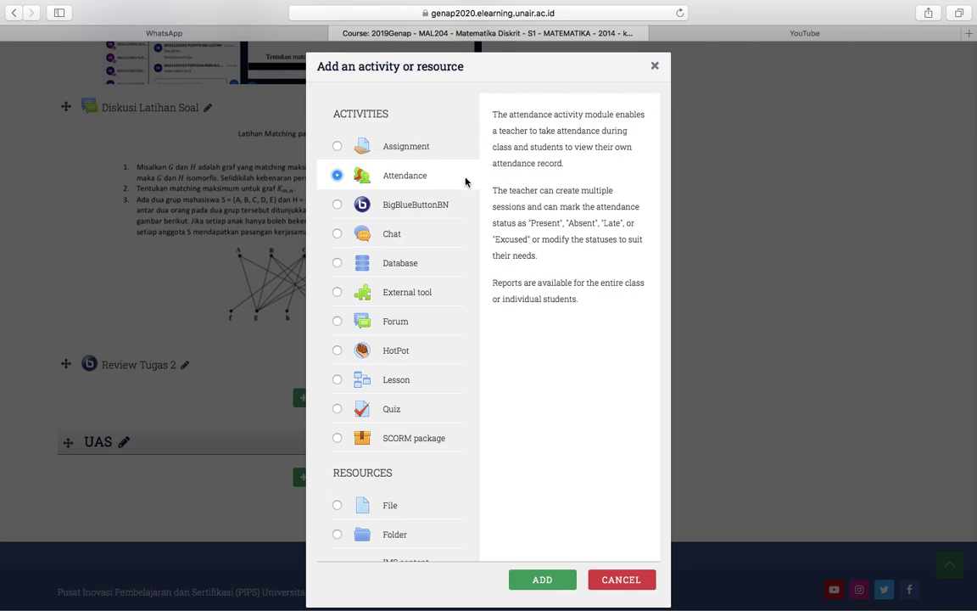
{"action": "left_click", "coordinate": [543, 580]}
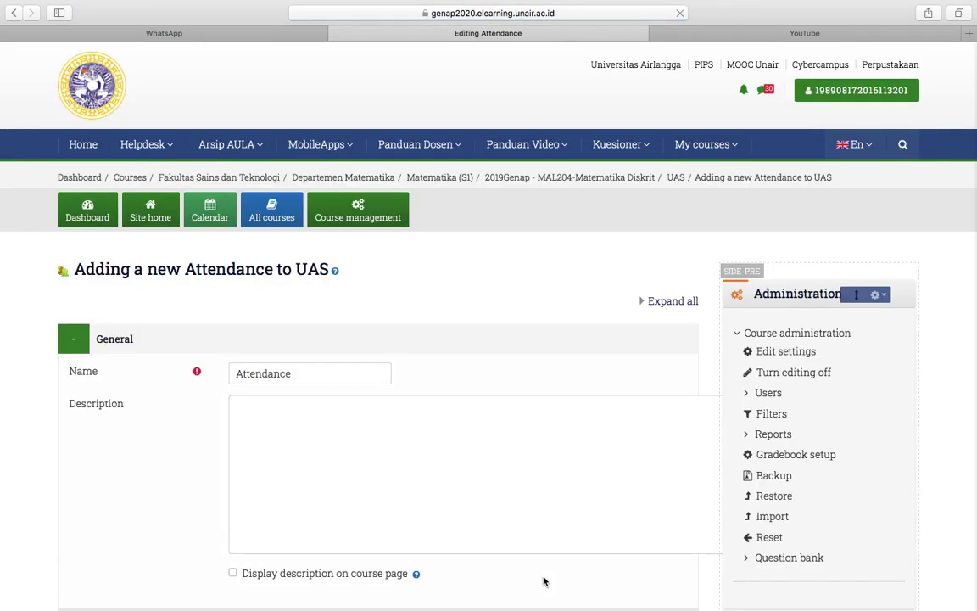
Enter "Absensi UAS" as the attendance's description and have the description displayed on the course page.
{"action": "scroll", "coordinate": [543, 580], "scroll_direction": "down", "scroll_amount": 5}
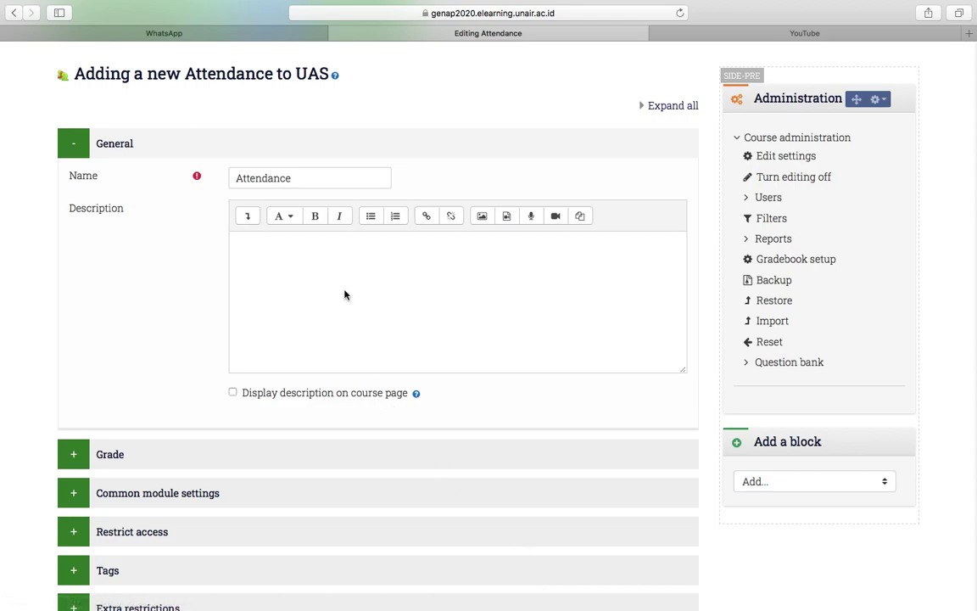
{"action": "left_click", "coordinate": [302, 280]}
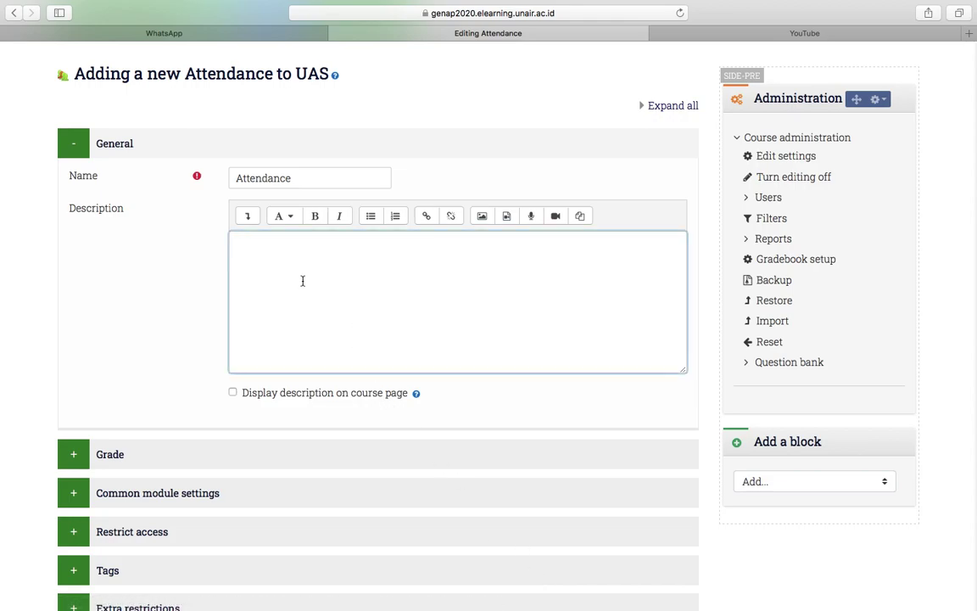
{"action": "type", "text": "Absensi UAS"}
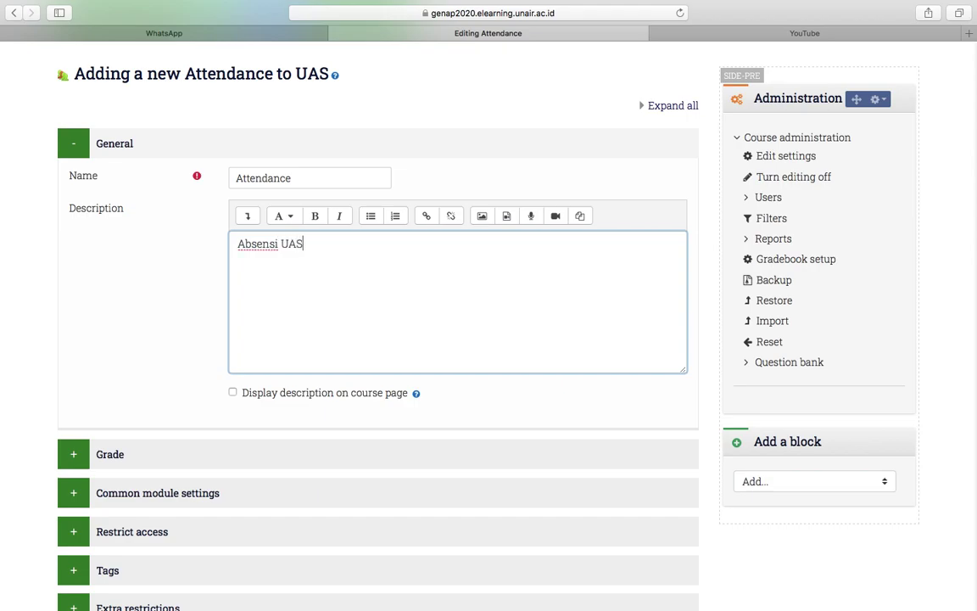
{"action": "left_click", "coordinate": [232, 393]}
{"action": "scroll", "coordinate": [351, 413], "scroll_direction": "down", "scroll_amount": 1}
{"action": "scroll", "coordinate": [353, 415], "scroll_direction": "down", "scroll_amount": 2}
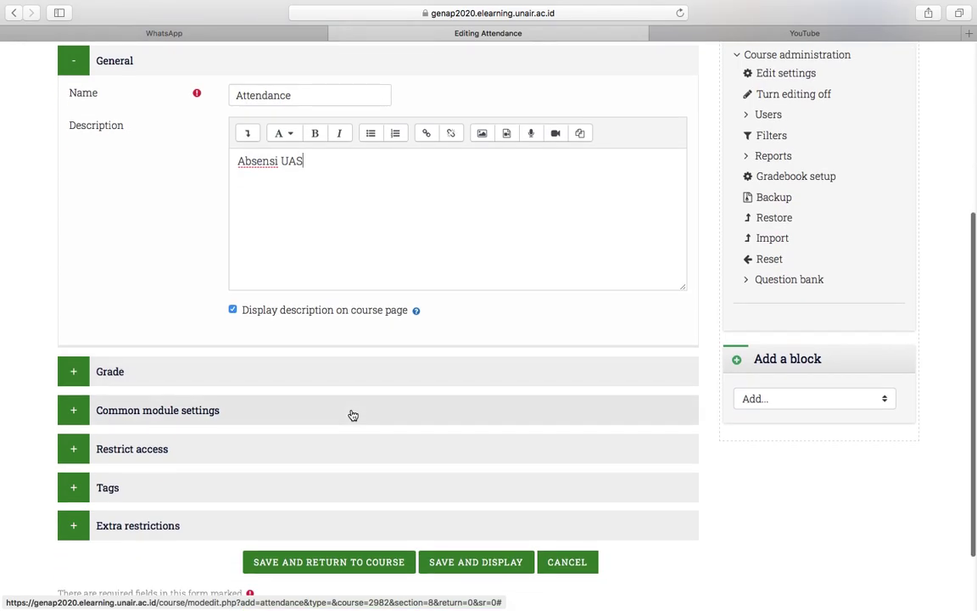
Set the attendance activity's grade type to None.
{"action": "scroll", "coordinate": [353, 415], "scroll_direction": "up", "scroll_amount": 1}
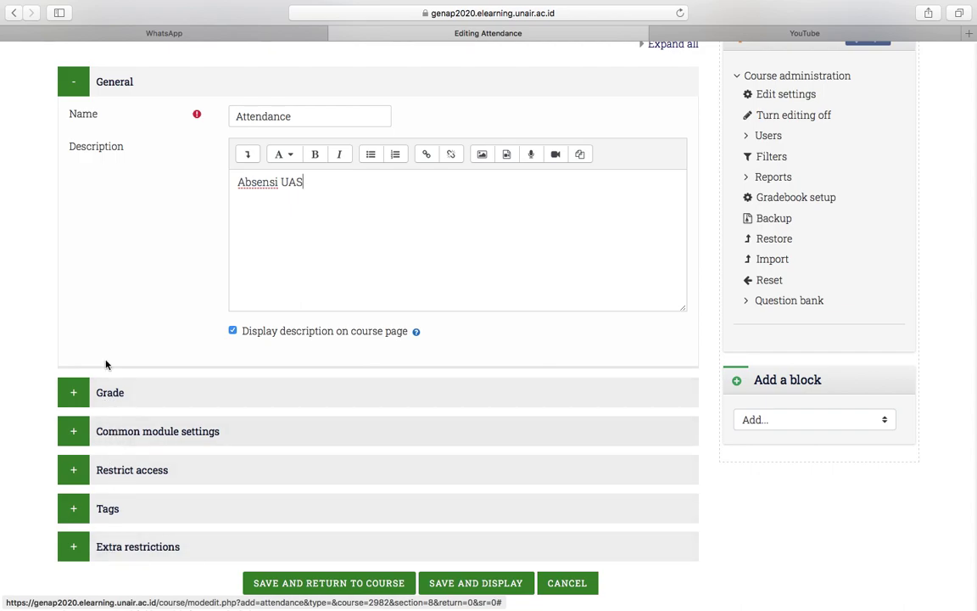
{"action": "left_click", "coordinate": [107, 394]}
{"action": "scroll", "coordinate": [146, 436], "scroll_direction": "down", "scroll_amount": 3}
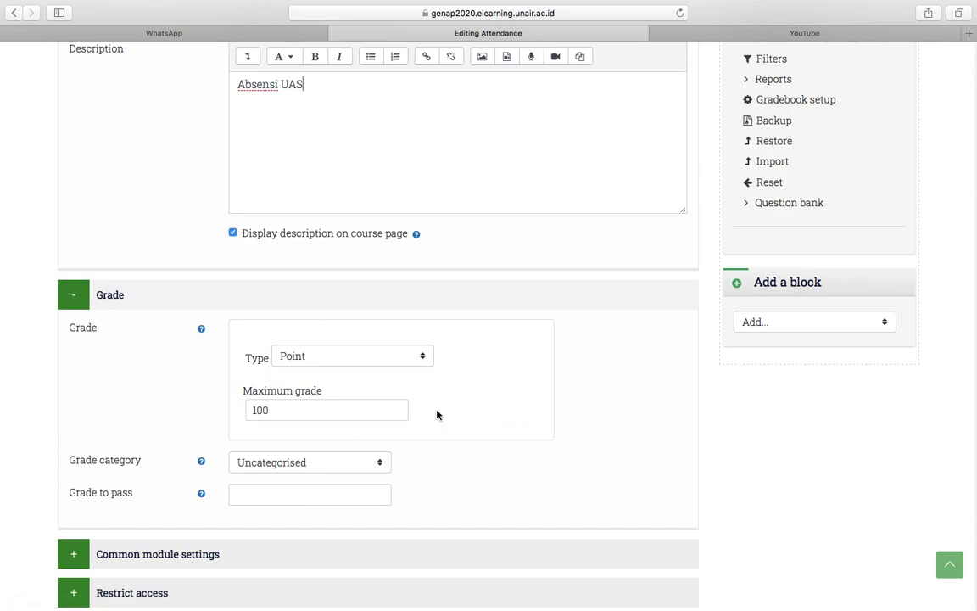
{"action": "scroll", "coordinate": [437, 414], "scroll_direction": "up", "scroll_amount": 1}
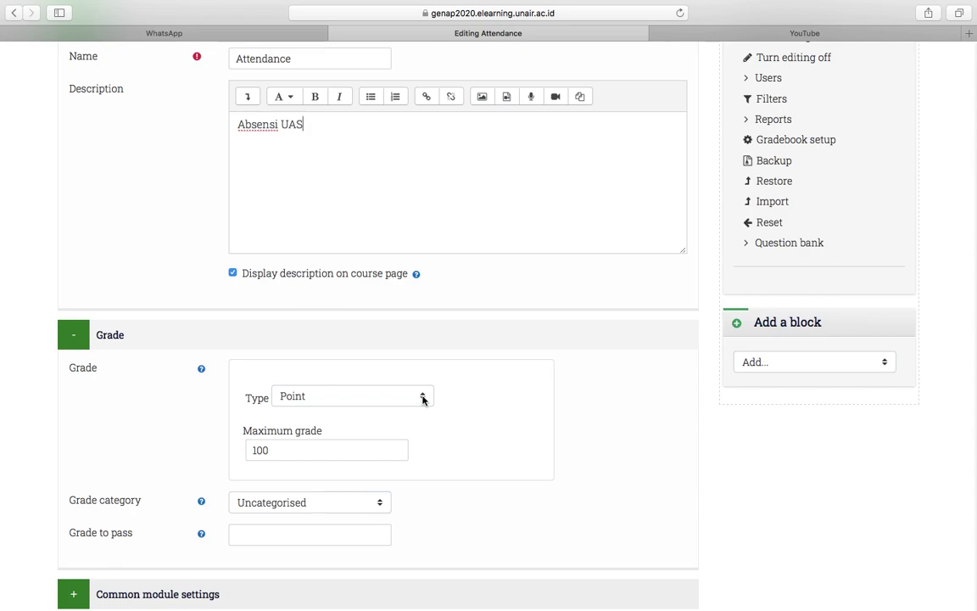
{"action": "left_click", "coordinate": [423, 399]}
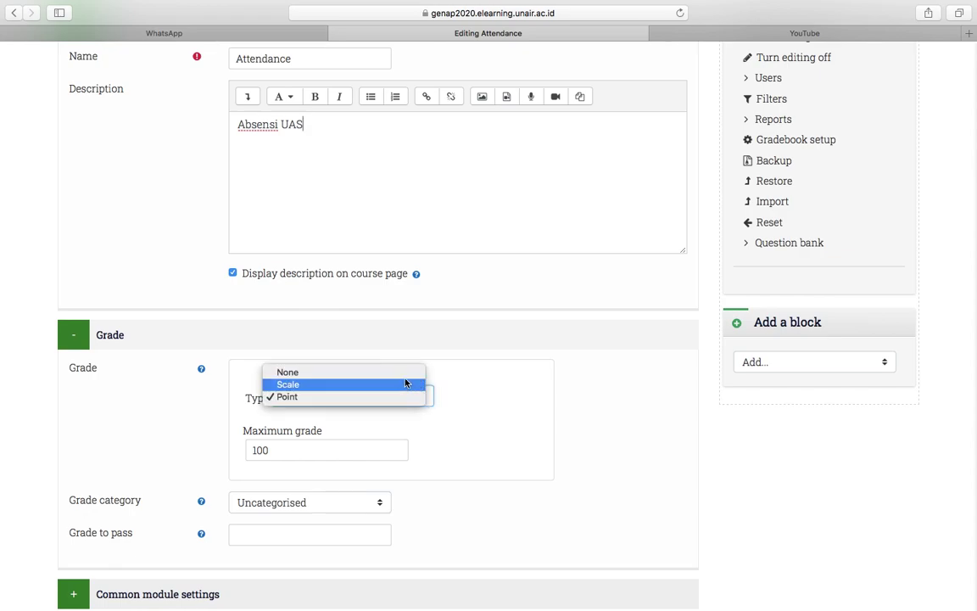
{"action": "left_click", "coordinate": [401, 377]}
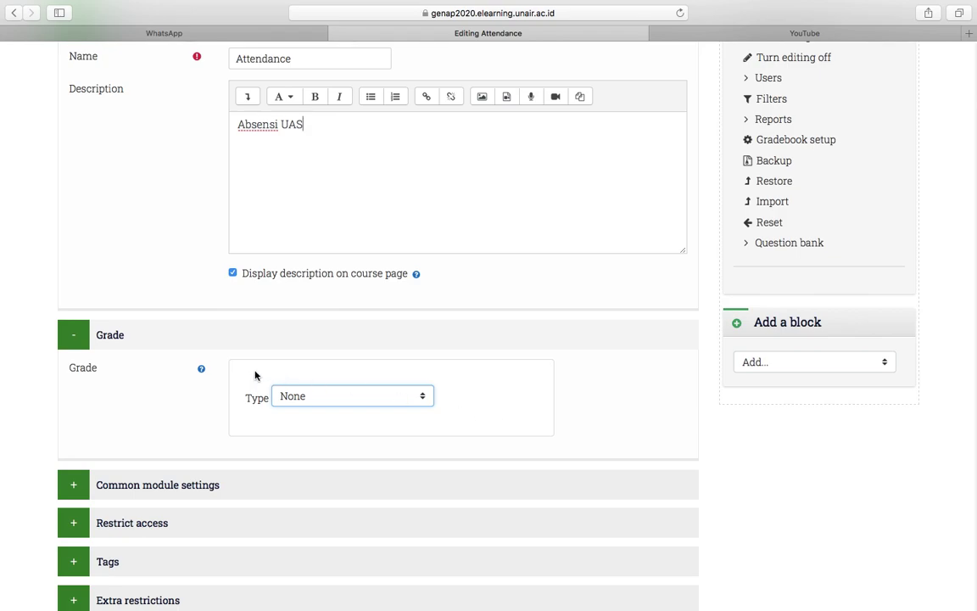
{"action": "left_click", "coordinate": [364, 427]}
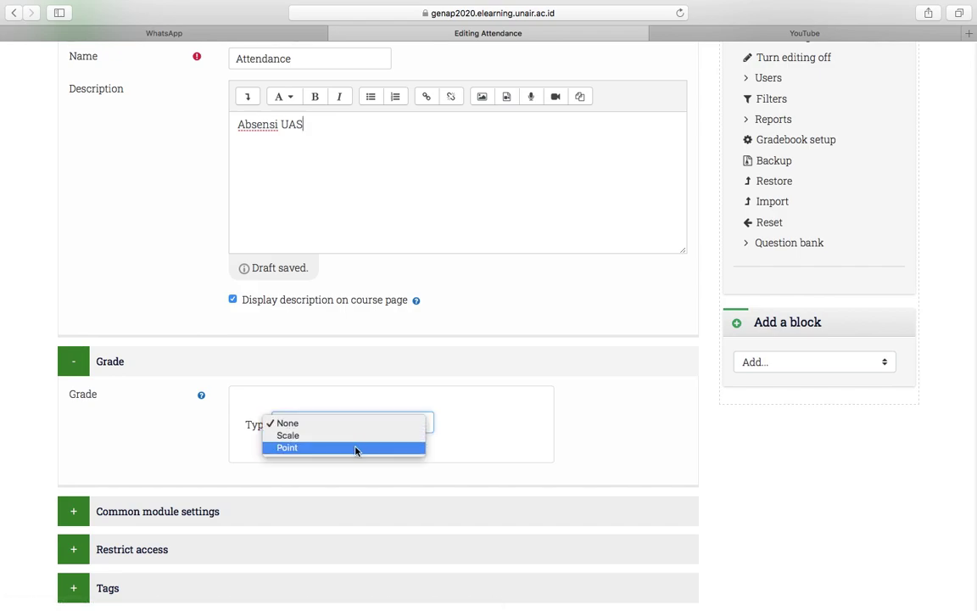
{"action": "left_click", "coordinate": [288, 423]}
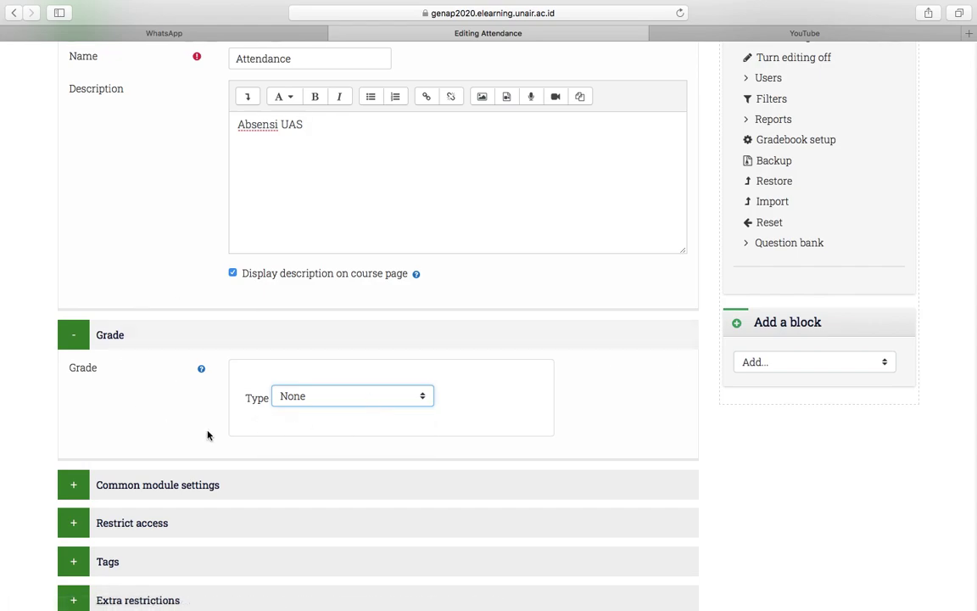
Save the new attendance activity and display it.
{"action": "scroll", "coordinate": [385, 447], "scroll_direction": "down", "scroll_amount": 2}
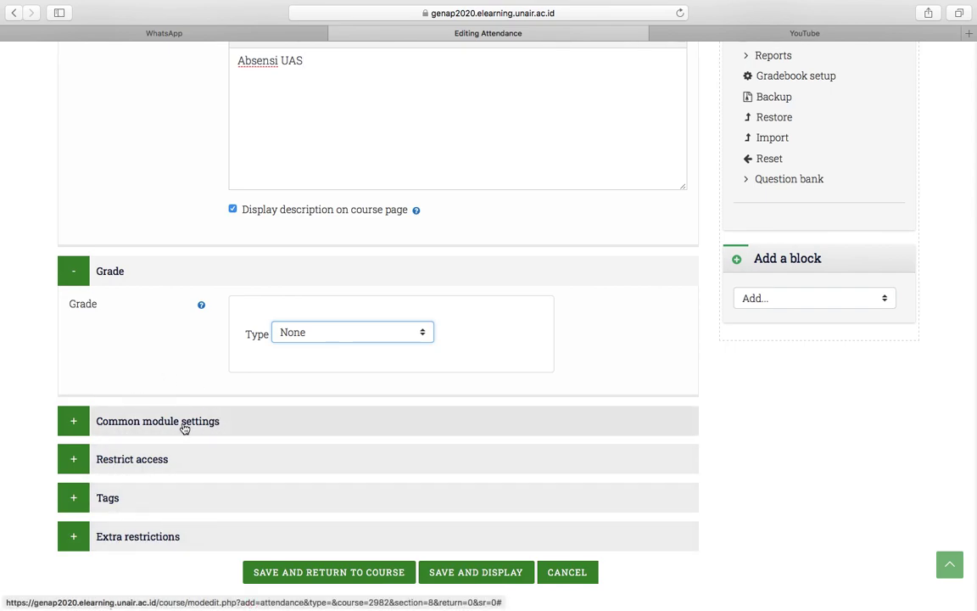
{"action": "scroll", "coordinate": [443, 443], "scroll_direction": "down", "scroll_amount": 1}
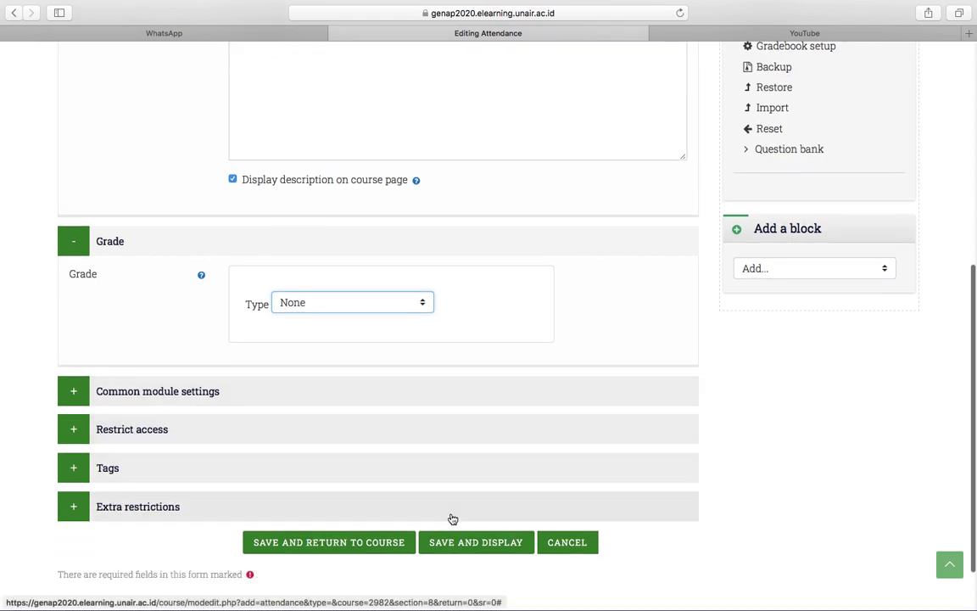
{"action": "left_click", "coordinate": [476, 545]}
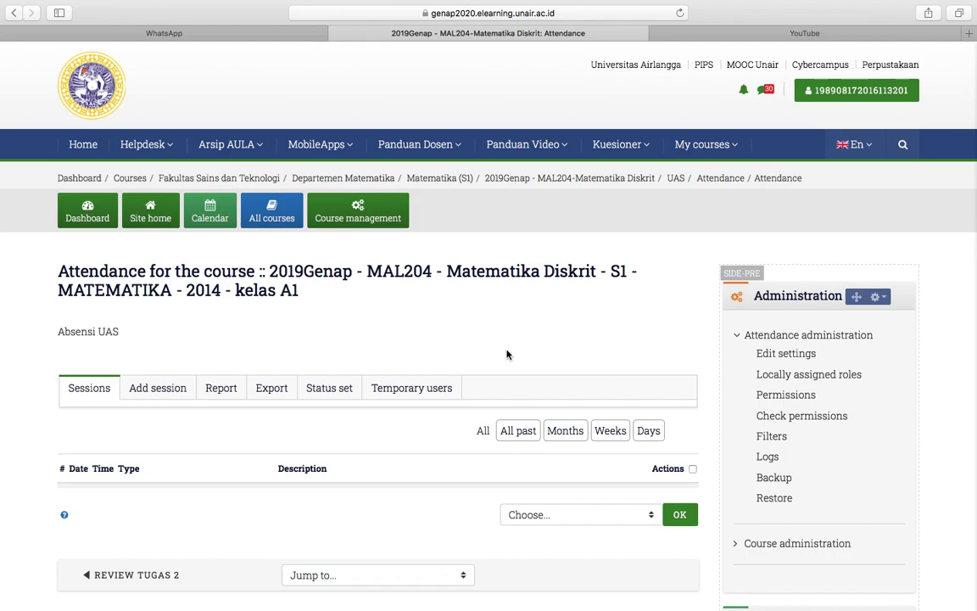
Examine the attendance's status set options, including the available sets, the points per status and the blank row for a new status.
{"action": "scroll", "coordinate": [506, 355], "scroll_direction": "down", "scroll_amount": 1}
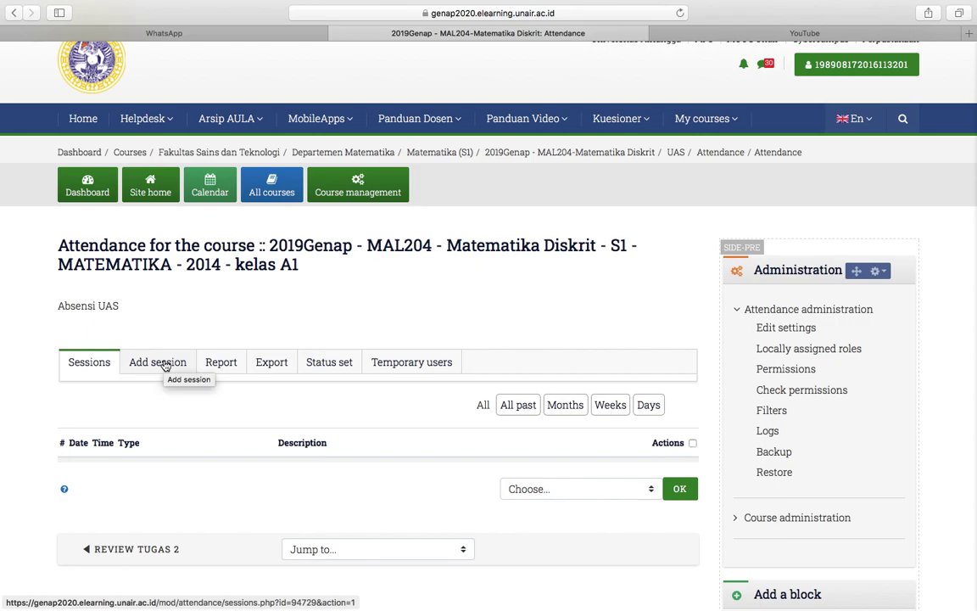
{"action": "scroll", "coordinate": [165, 364], "scroll_direction": "down", "scroll_amount": 1}
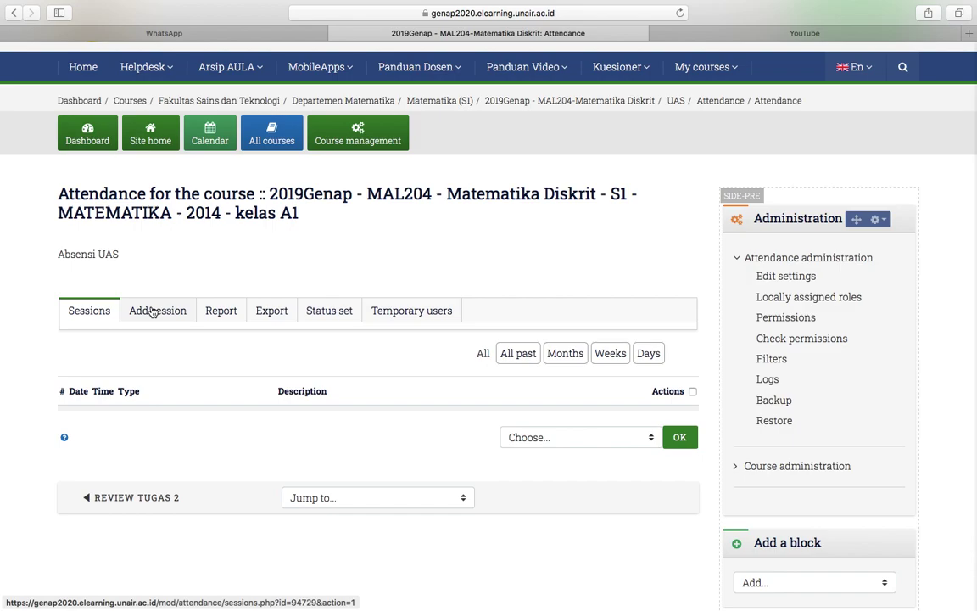
{"action": "left_click", "coordinate": [335, 316]}
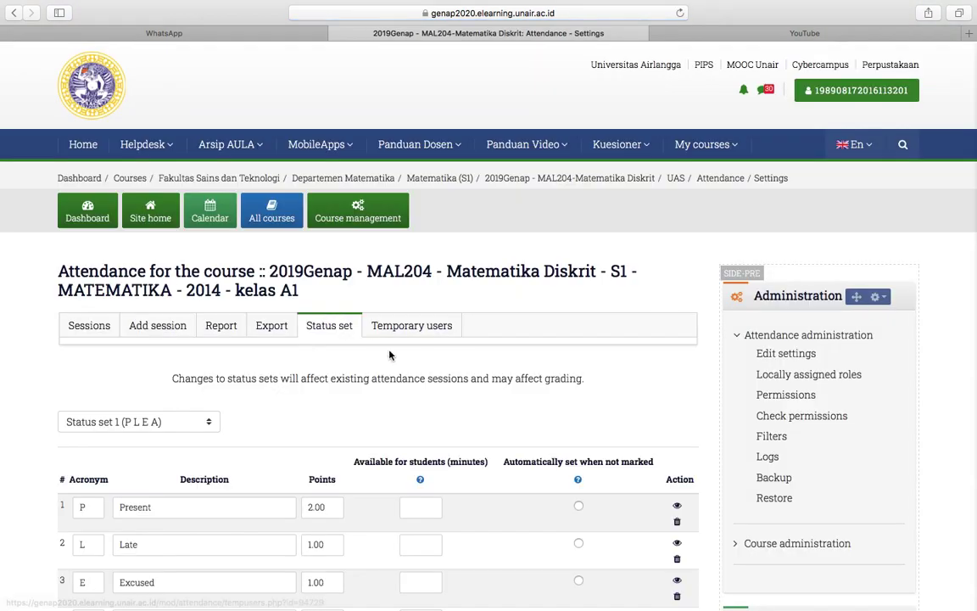
{"action": "scroll", "coordinate": [430, 380], "scroll_direction": "down", "scroll_amount": 3}
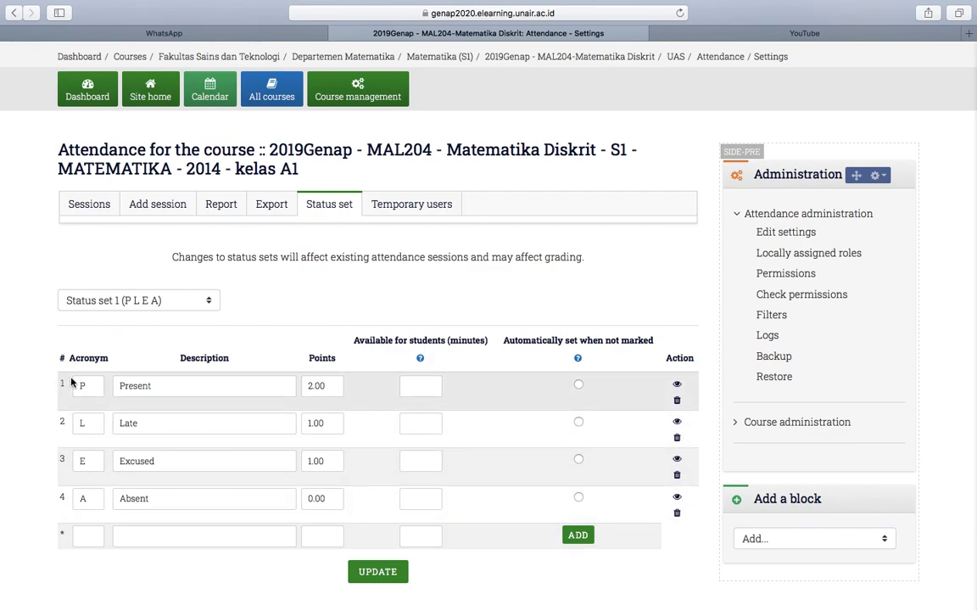
{"action": "left_click", "coordinate": [209, 301]}
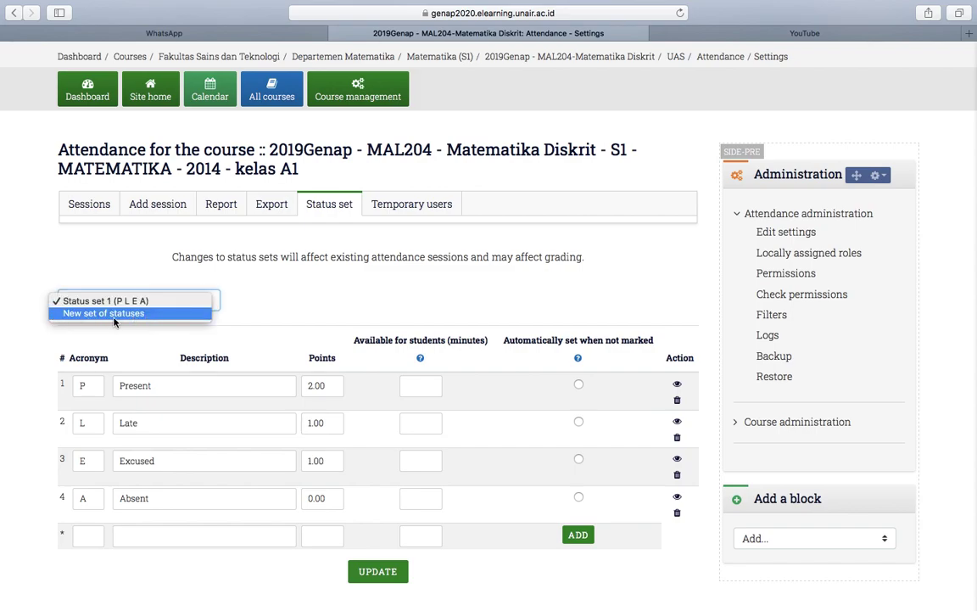
{"action": "left_click", "coordinate": [253, 323]}
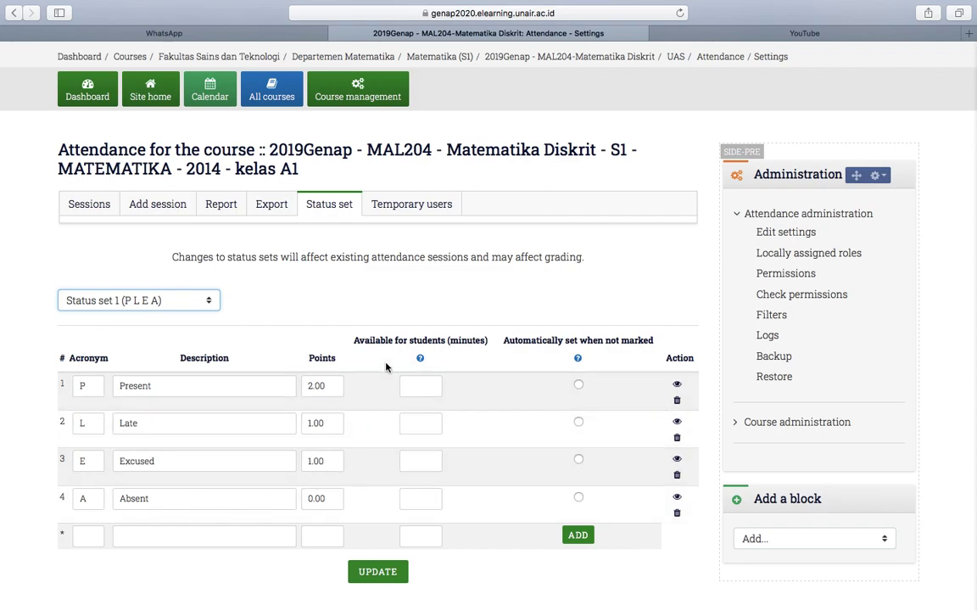
{"action": "left_click", "coordinate": [334, 385]}
{"action": "left_click", "coordinate": [186, 422]}
{"action": "left_click", "coordinate": [336, 384]}
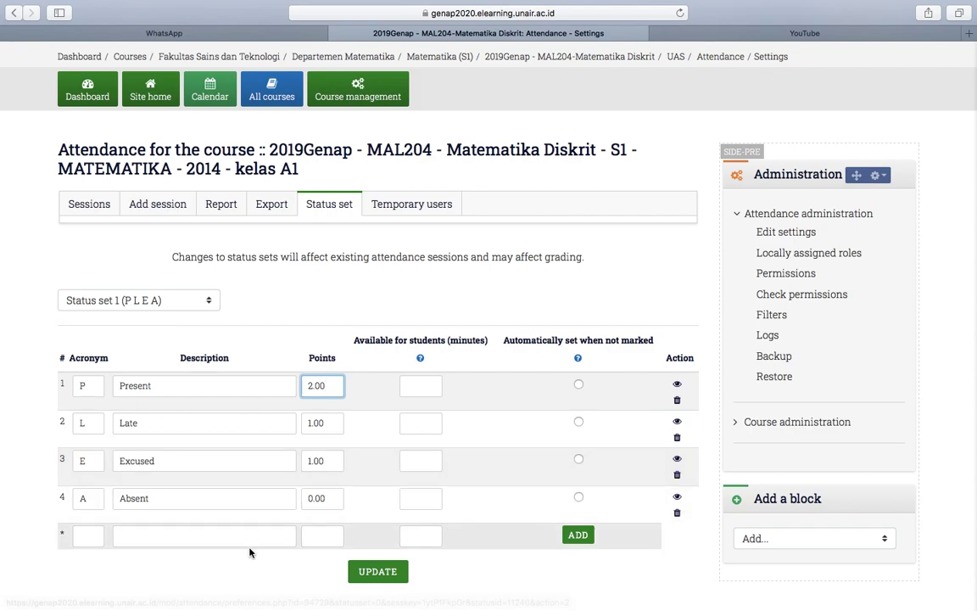
{"action": "left_click", "coordinate": [83, 537]}
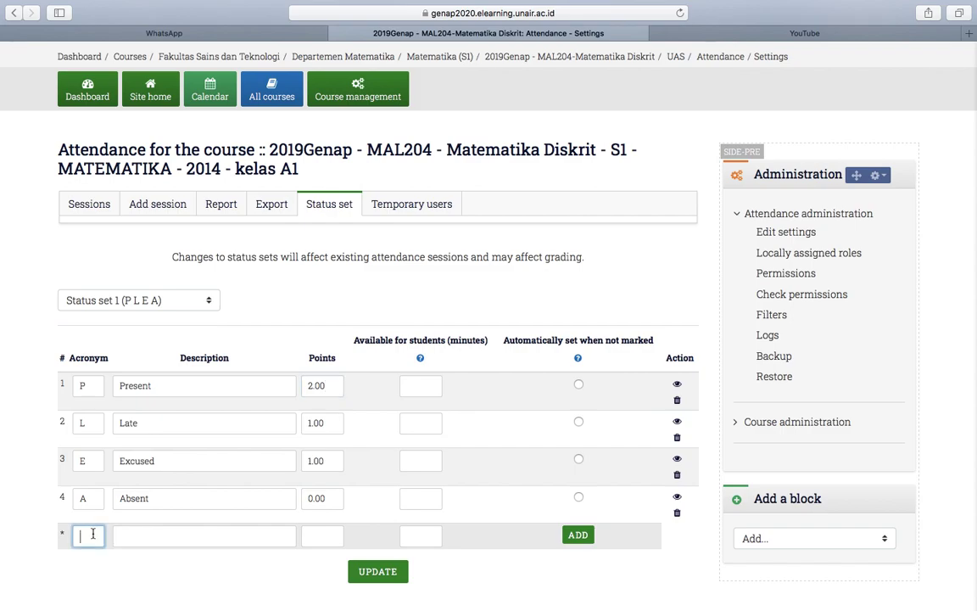
{"action": "left_click", "coordinate": [309, 535]}
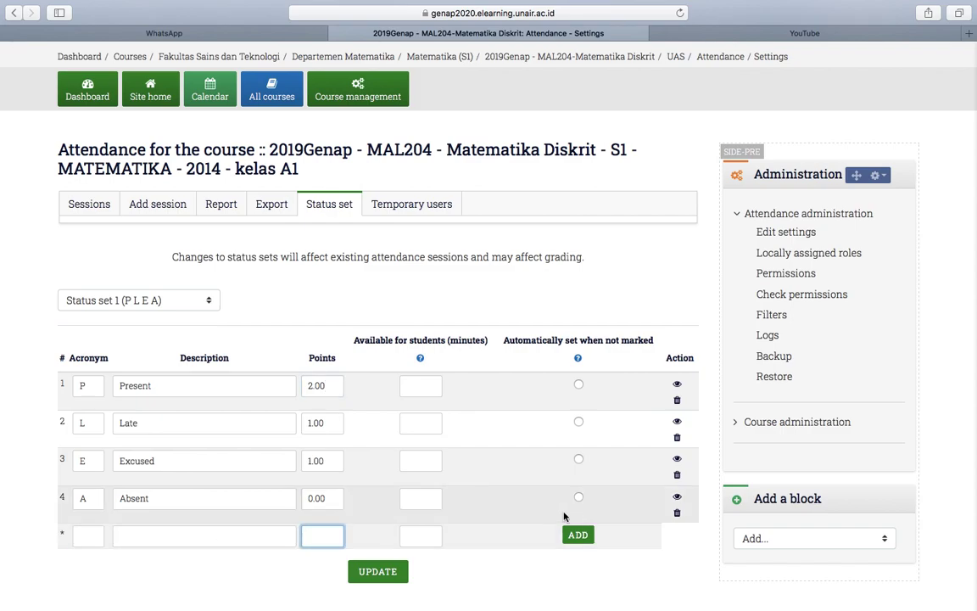
{"action": "left_click", "coordinate": [215, 526]}
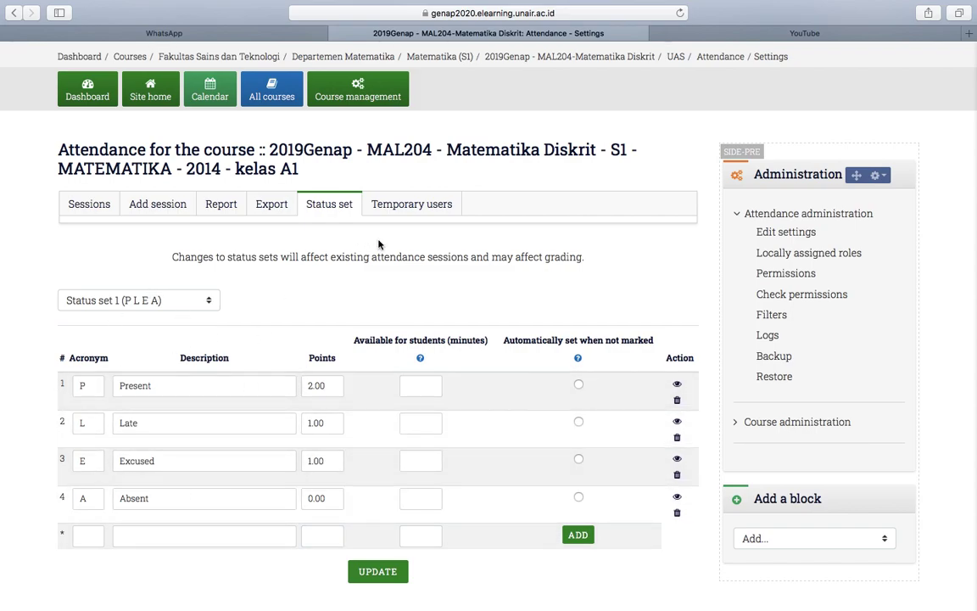
Start a new attendance session for all students and set its date to 15 June 2020.
{"action": "left_click", "coordinate": [155, 206]}
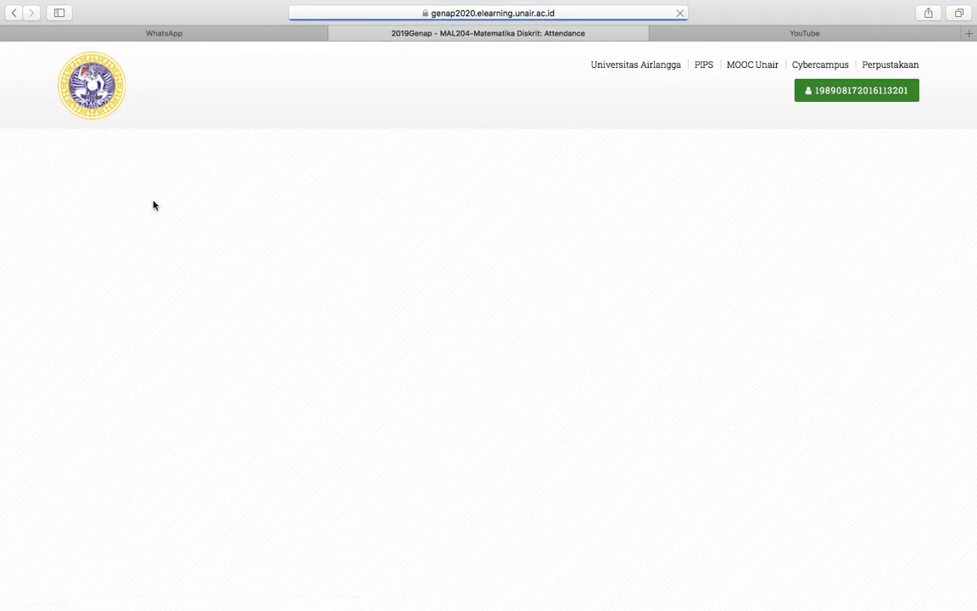
{"action": "scroll", "coordinate": [367, 341], "scroll_direction": "down", "scroll_amount": 3}
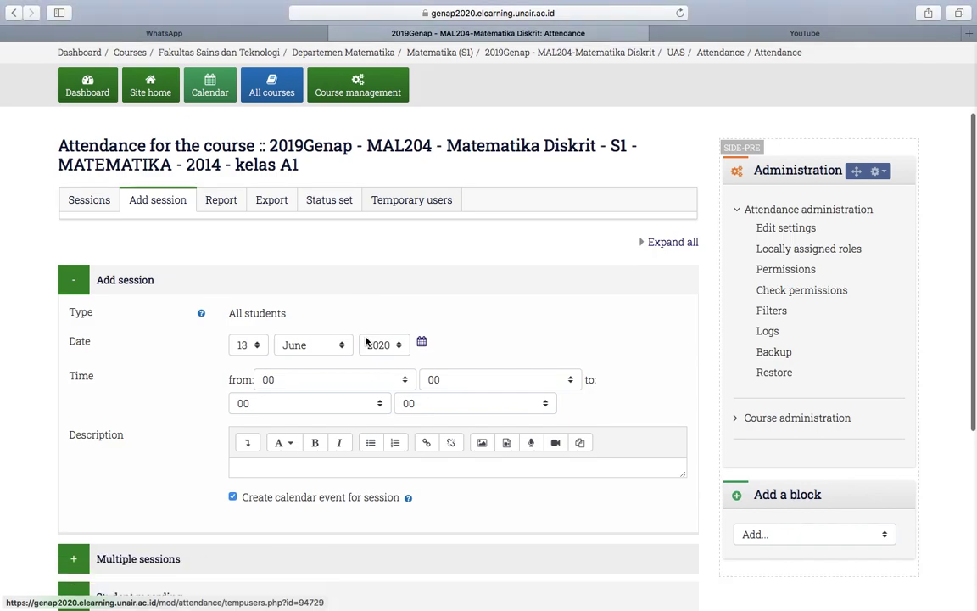
{"action": "scroll", "coordinate": [367, 341], "scroll_direction": "down", "scroll_amount": 1}
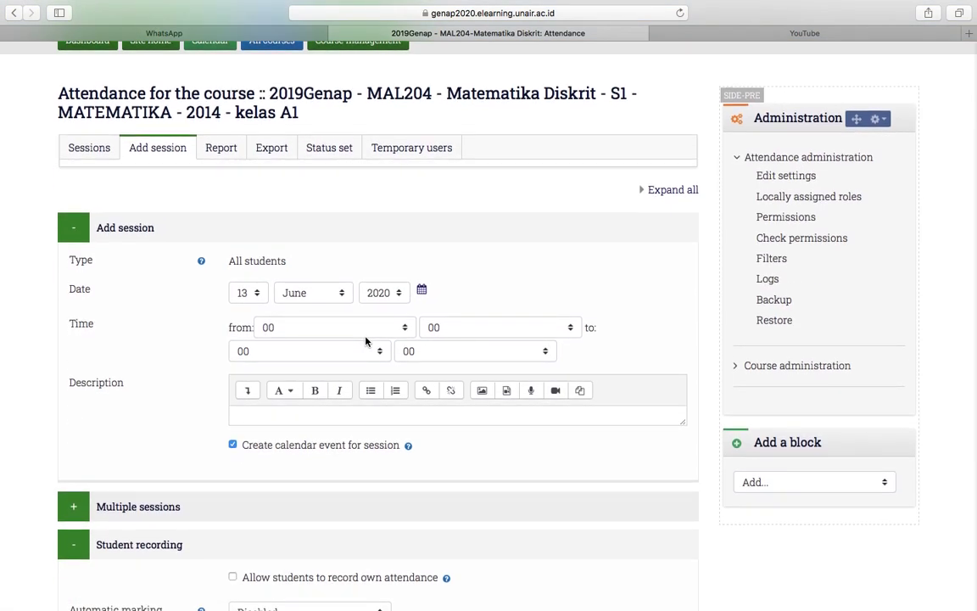
{"action": "scroll", "coordinate": [366, 341], "scroll_direction": "down", "scroll_amount": 1}
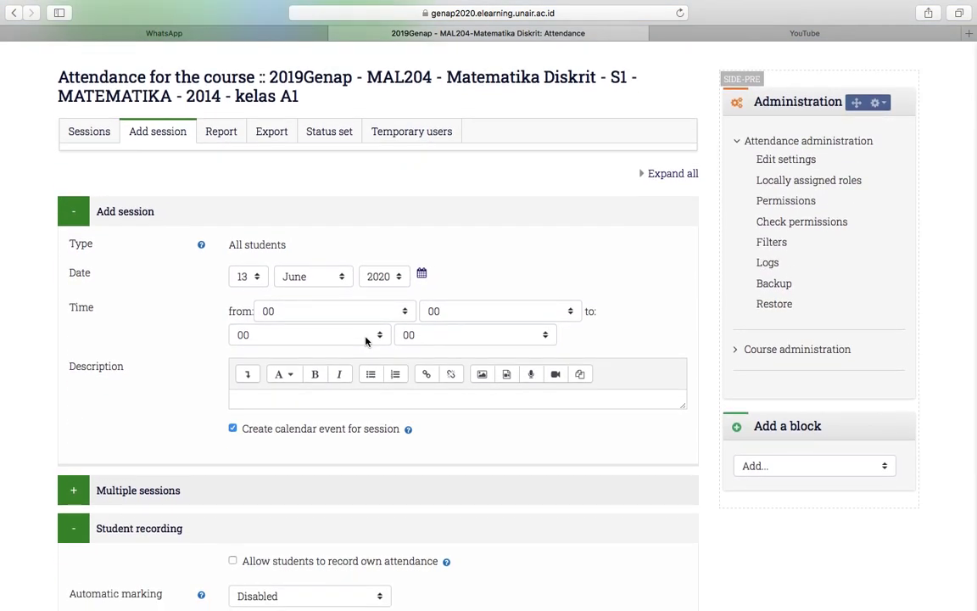
{"action": "left_click", "coordinate": [258, 280]}
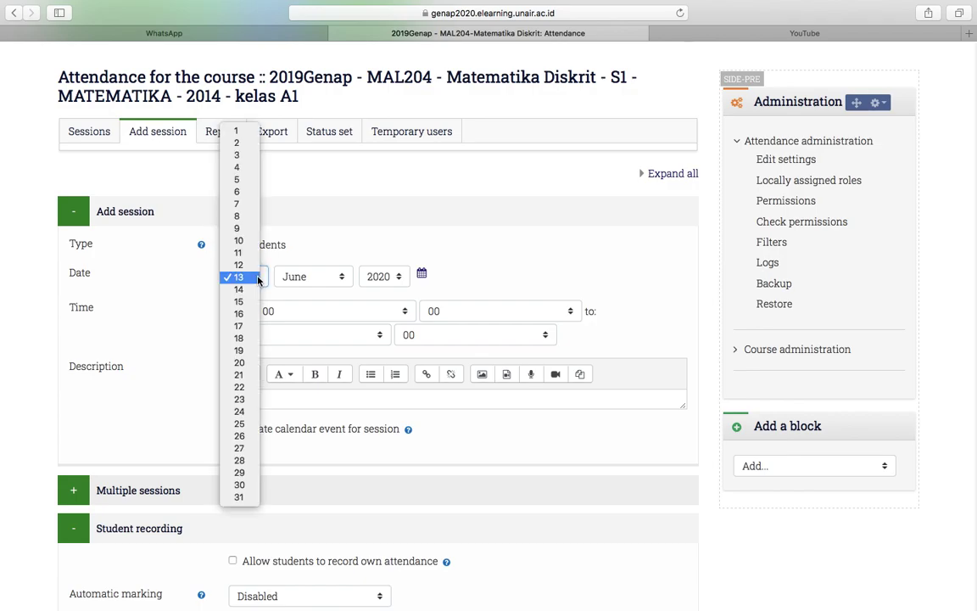
{"action": "left_click", "coordinate": [253, 303]}
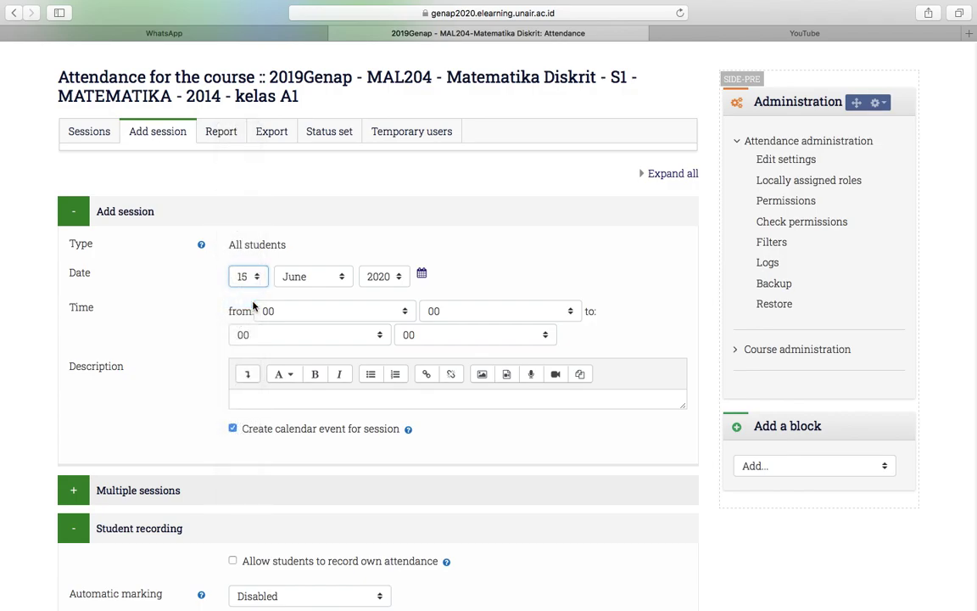
Set the session's time from 09:00 to 11:00 and enter "Daftar Hadir UAS" as its description.
{"action": "left_click", "coordinate": [361, 318]}
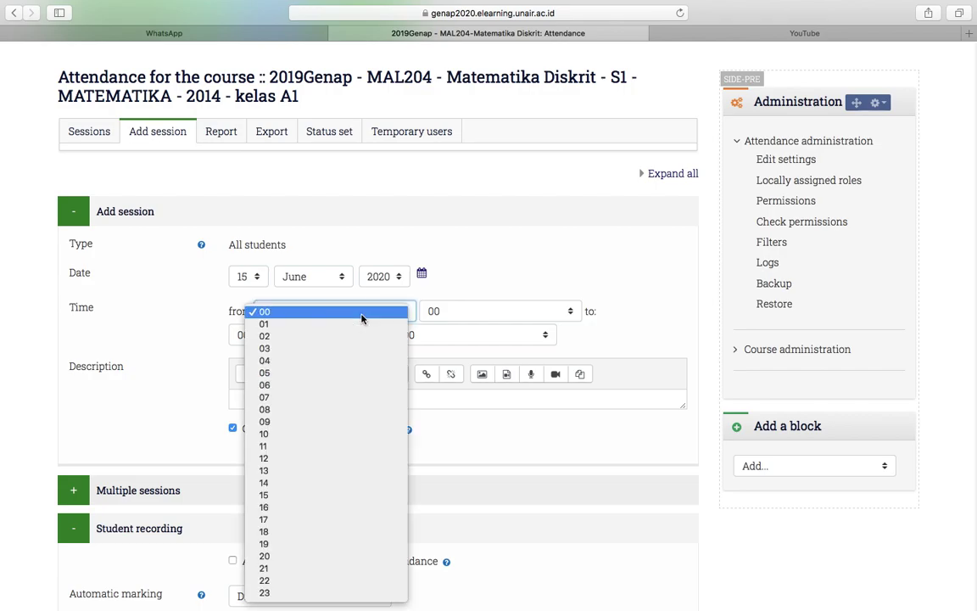
{"action": "left_click", "coordinate": [333, 430]}
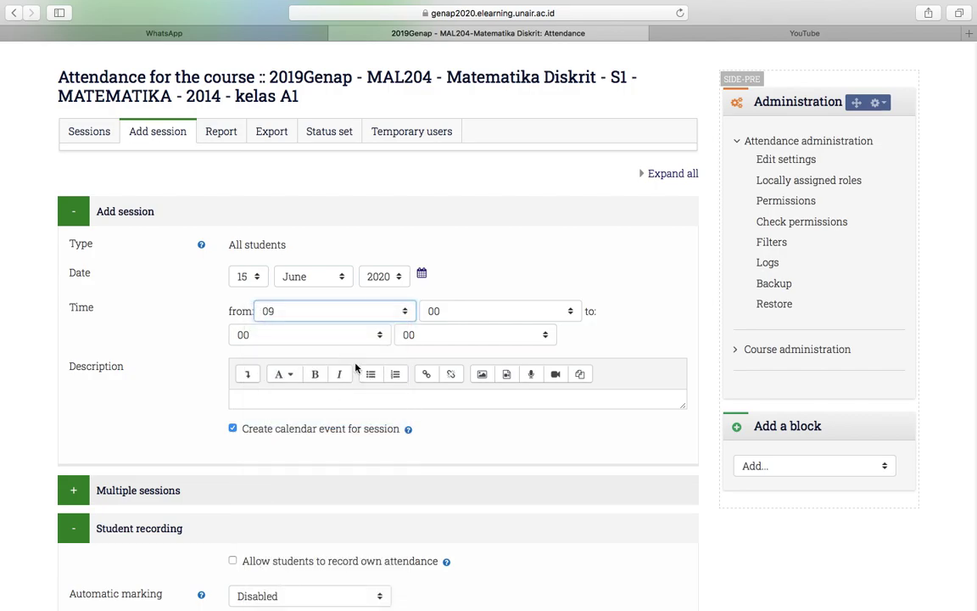
{"action": "left_click", "coordinate": [384, 338]}
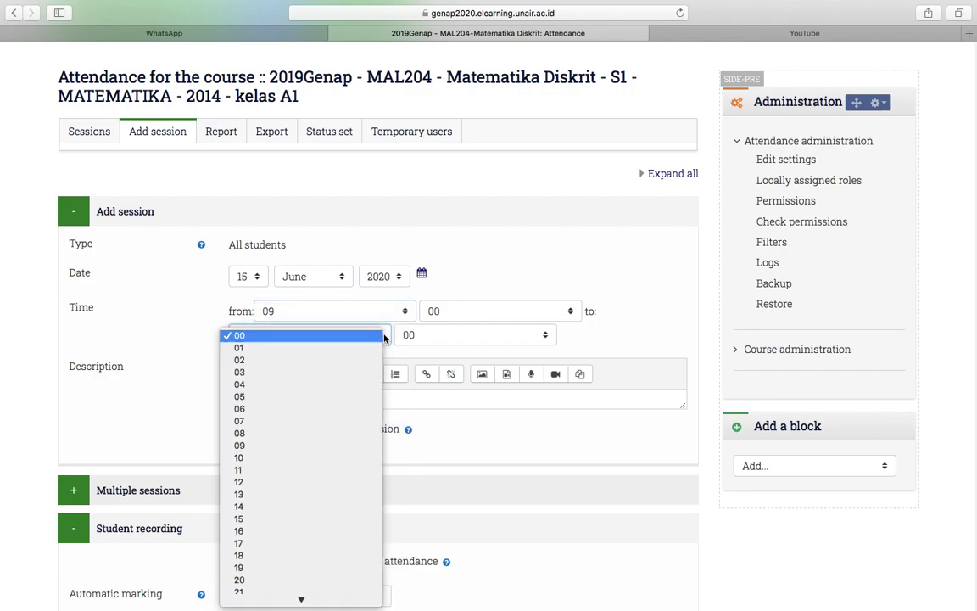
{"action": "left_click", "coordinate": [334, 472]}
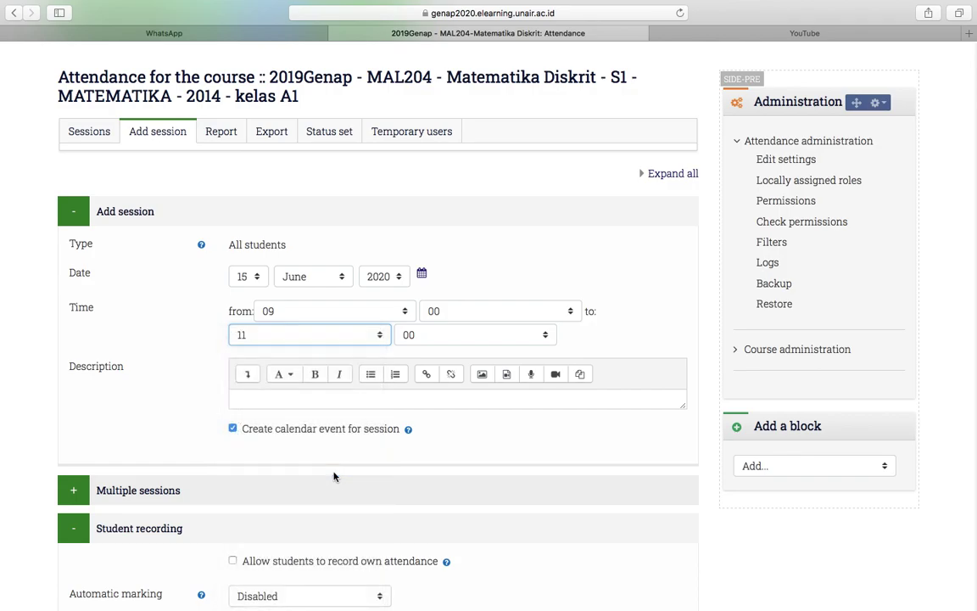
{"action": "left_click", "coordinate": [276, 397]}
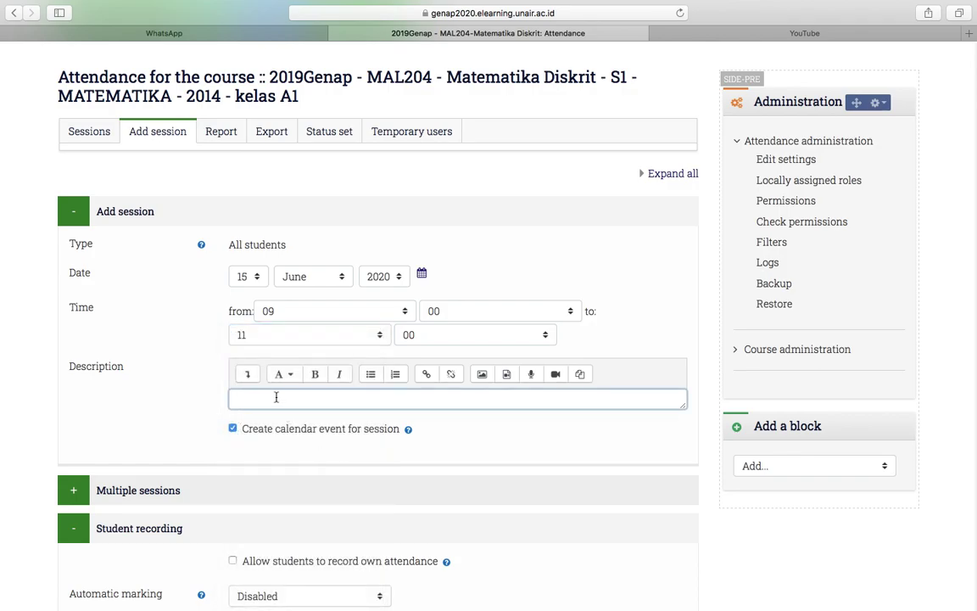
{"action": "type", "text": "Daftar Hadir UAS"}
Try out repeating the session weekly on Monday in the multiple sessions settings, and switch the repetition off again.
{"action": "scroll", "coordinate": [131, 432], "scroll_direction": "down", "scroll_amount": 3}
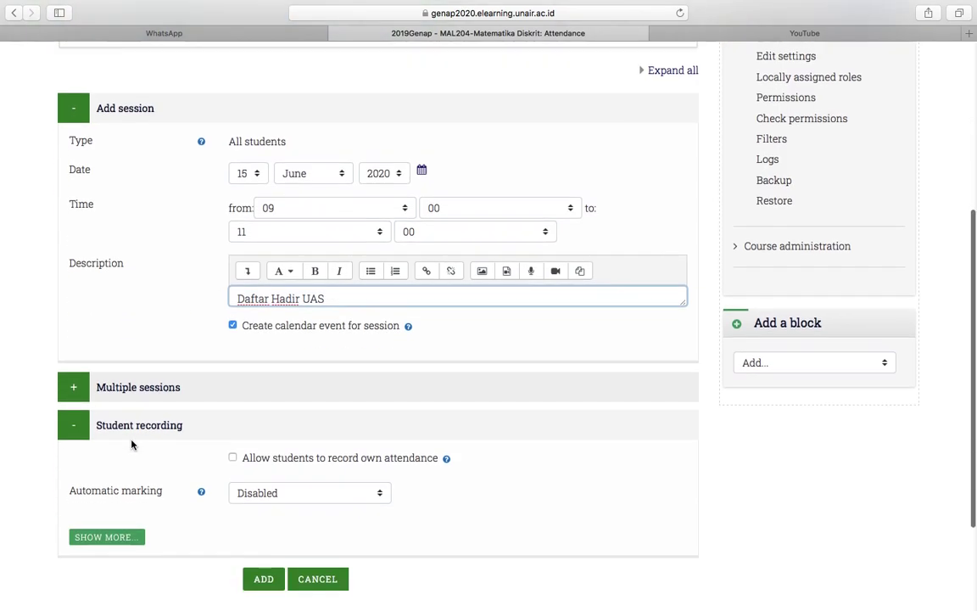
{"action": "scroll", "coordinate": [152, 461], "scroll_direction": "up", "scroll_amount": 1}
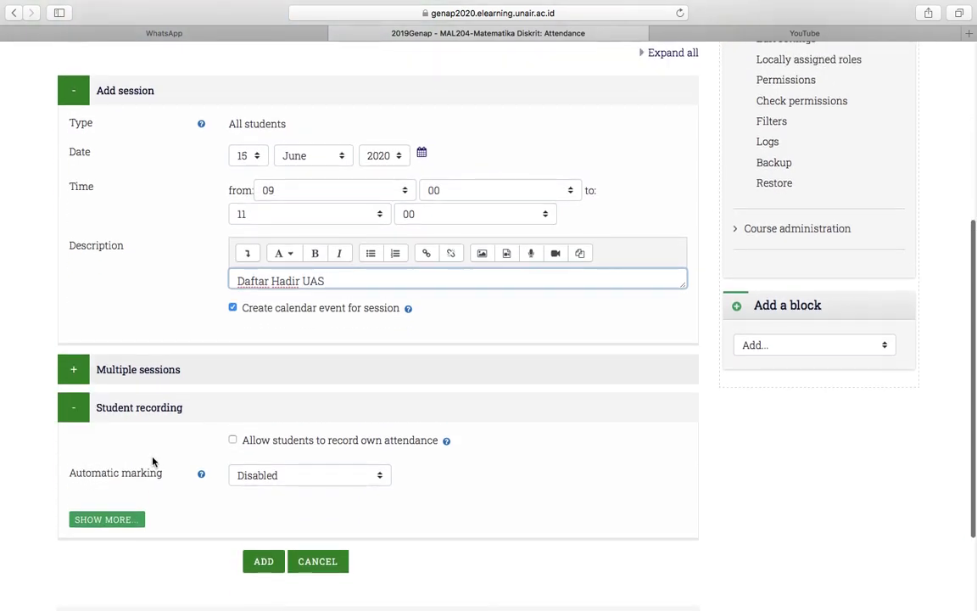
{"action": "left_click", "coordinate": [134, 370]}
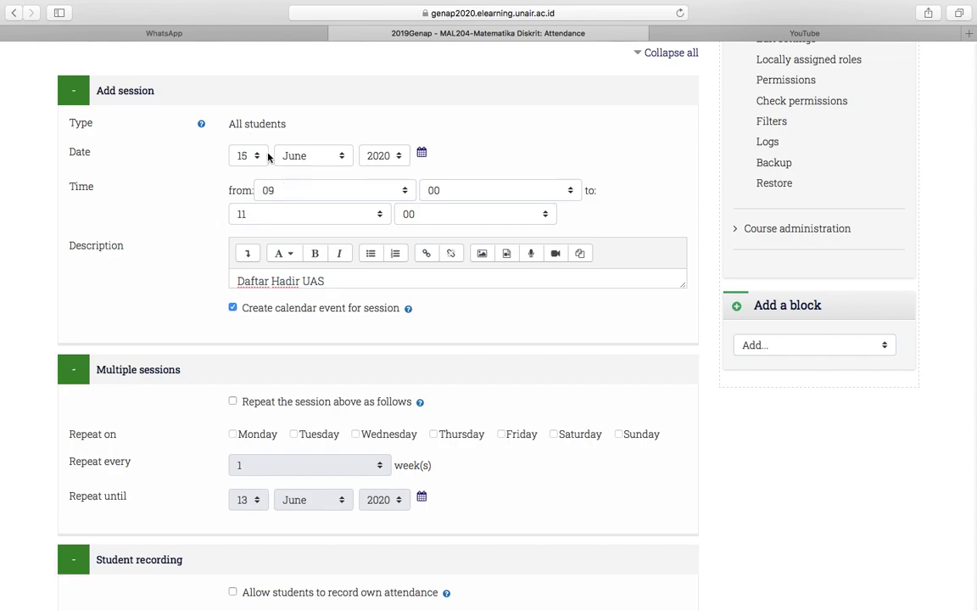
{"action": "left_click", "coordinate": [233, 402]}
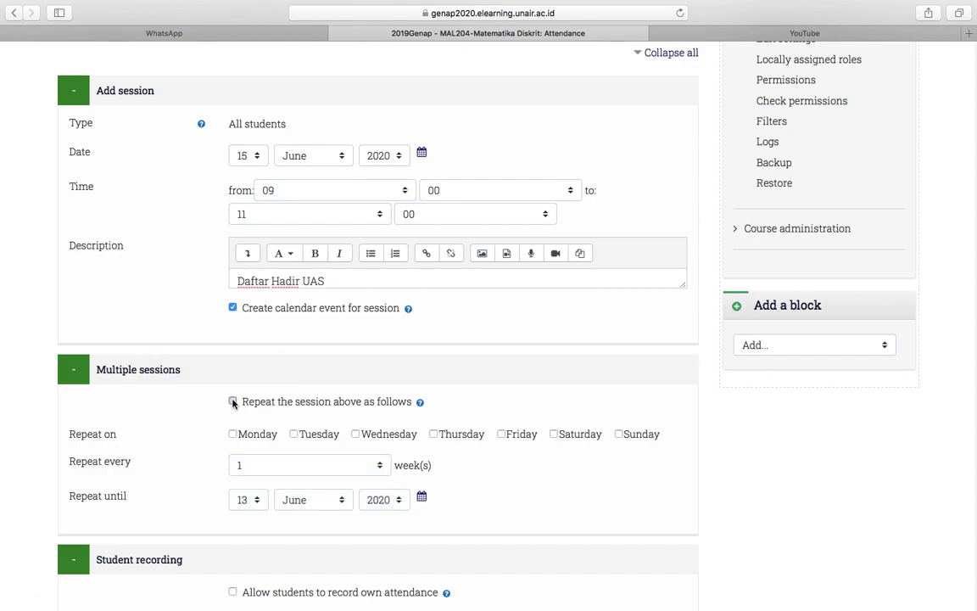
{"action": "left_click", "coordinate": [234, 435]}
{"action": "left_click", "coordinate": [254, 500]}
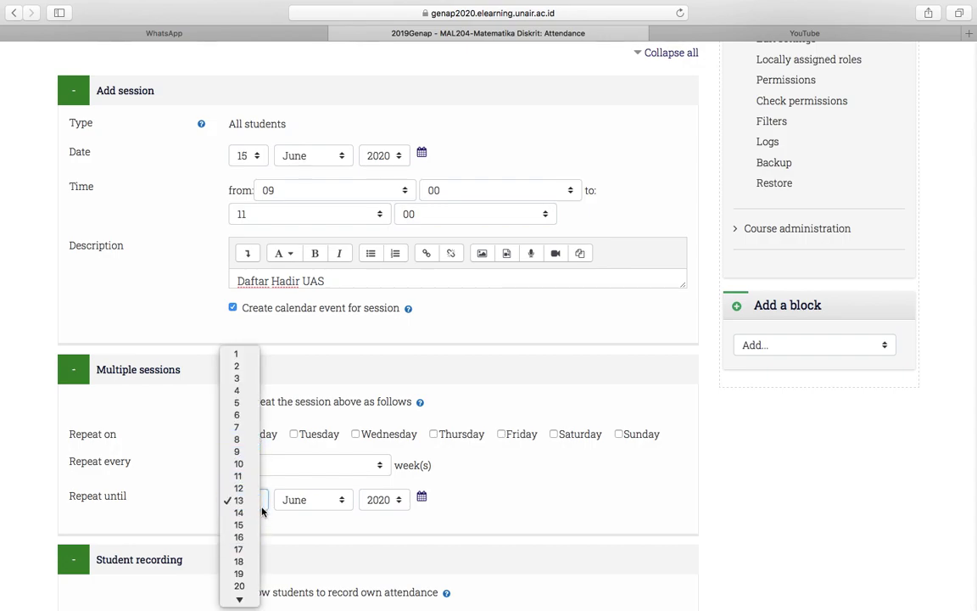
{"action": "left_click", "coordinate": [242, 499]}
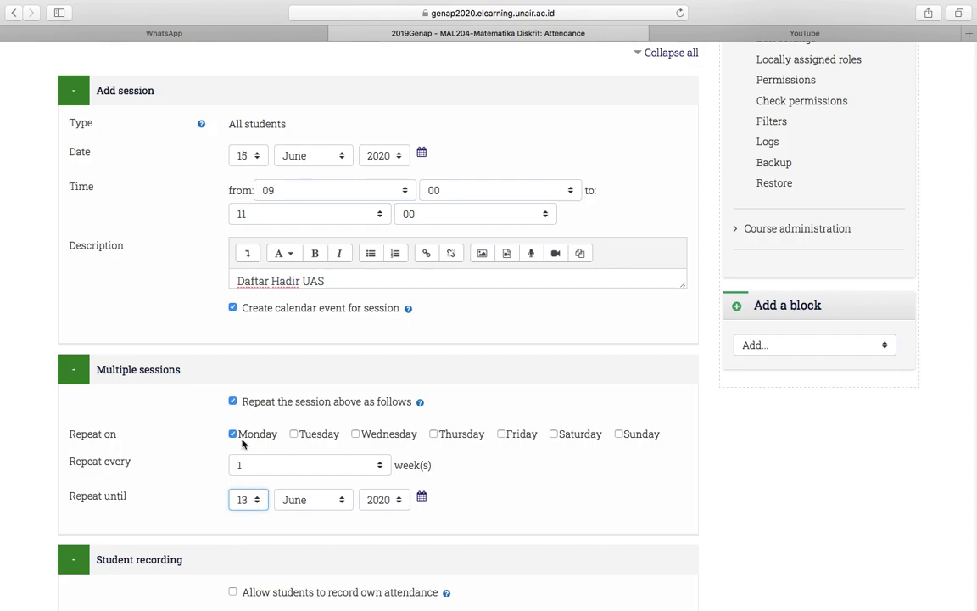
{"action": "left_click", "coordinate": [234, 402]}
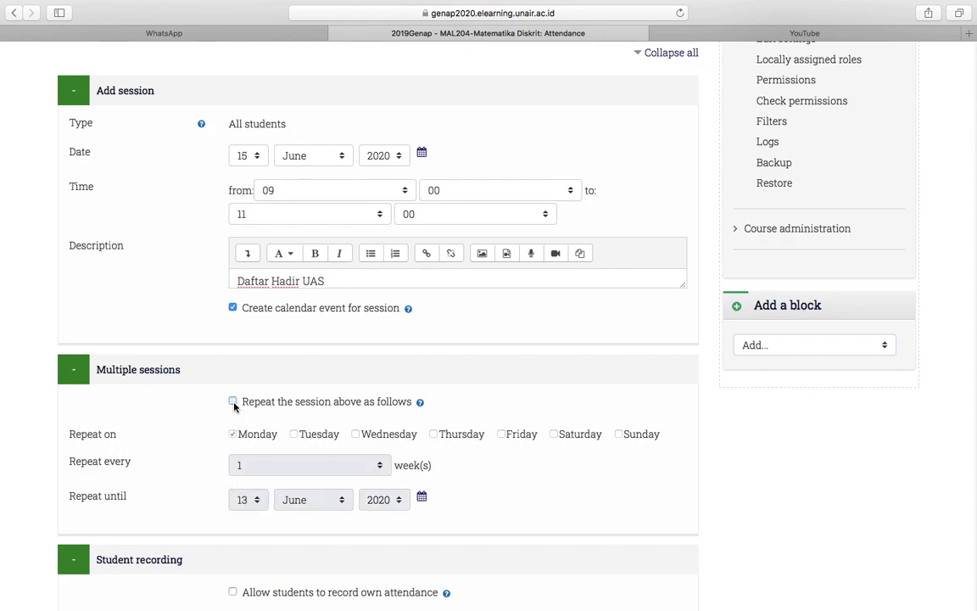
{"action": "left_click", "coordinate": [75, 371]}
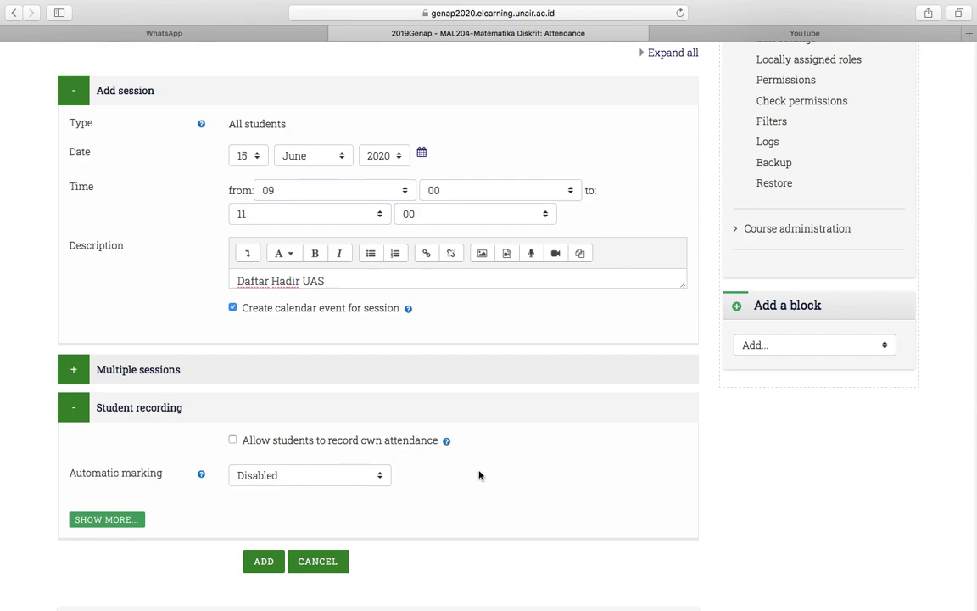
Try out allowing students to record their own attendance, and switch the option off again.
{"action": "left_click", "coordinate": [233, 441]}
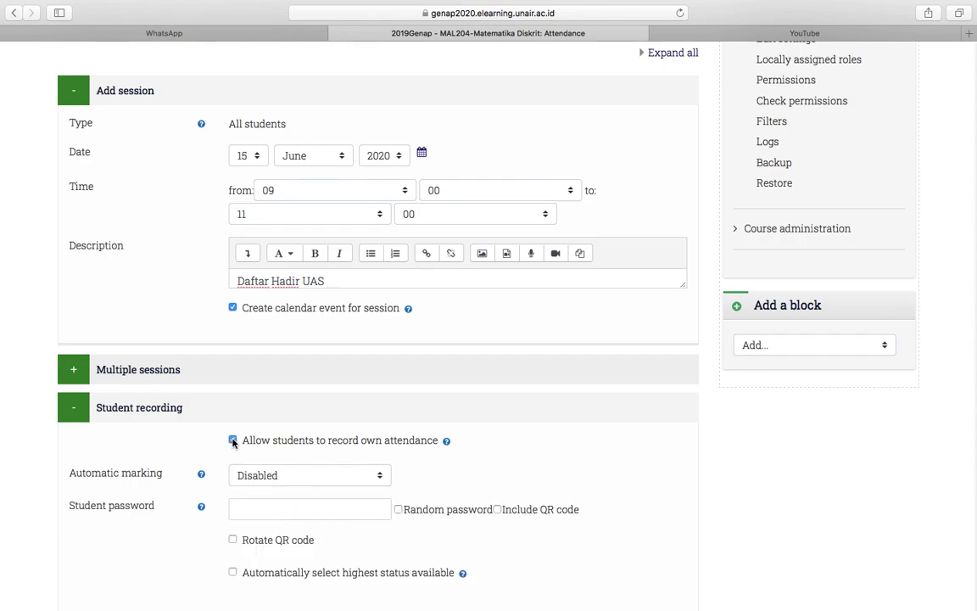
{"action": "left_click", "coordinate": [233, 440]}
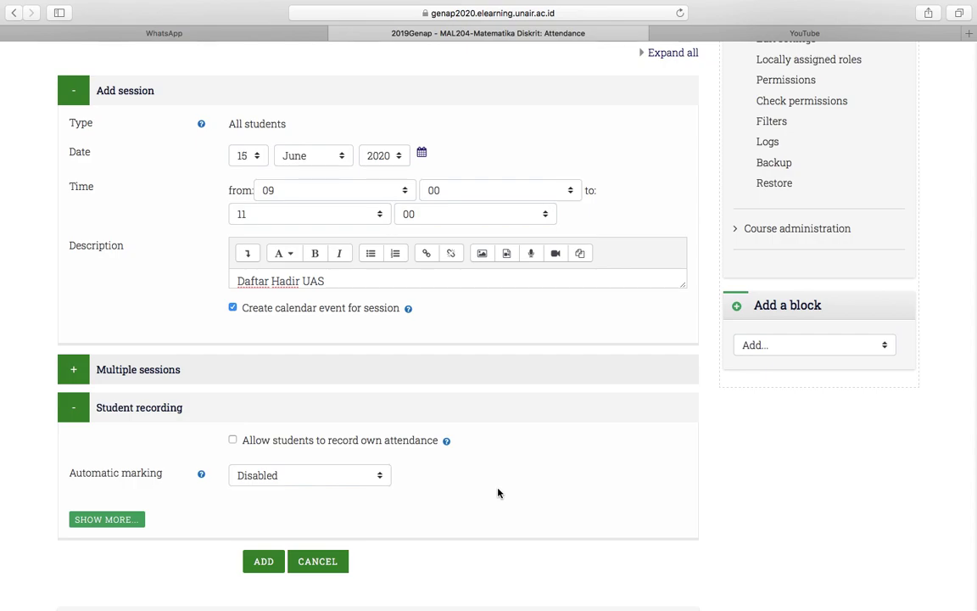
Add the configured session to the attendance activity.
{"action": "scroll", "coordinate": [498, 493], "scroll_direction": "up", "scroll_amount": 1}
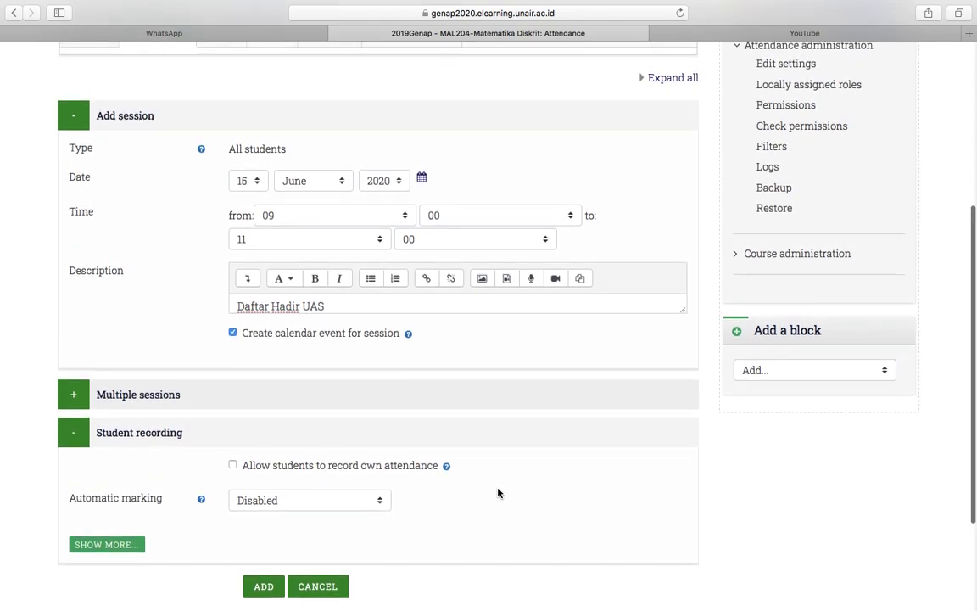
{"action": "scroll", "coordinate": [498, 493], "scroll_direction": "down", "scroll_amount": 2}
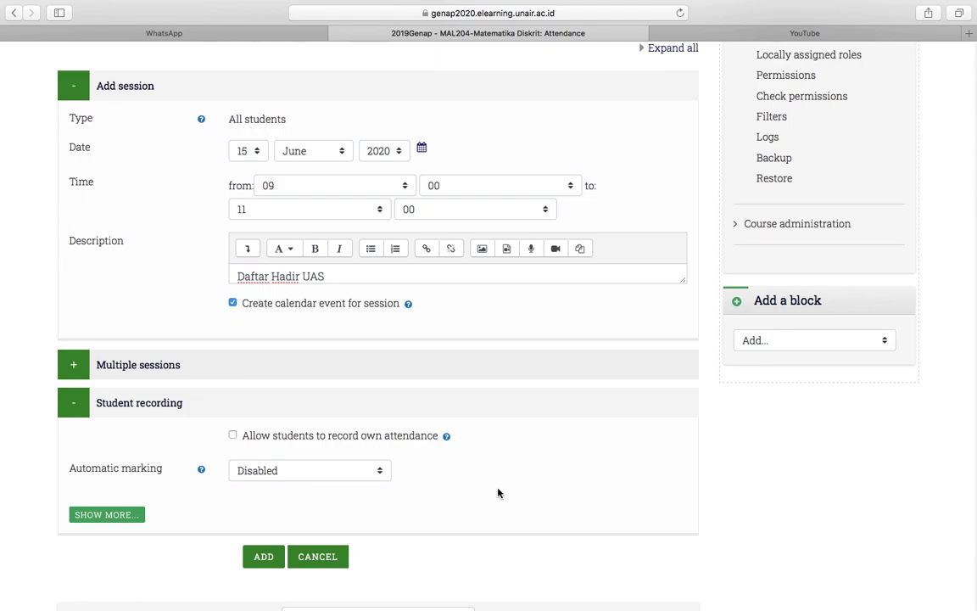
{"action": "scroll", "coordinate": [498, 493], "scroll_direction": "up", "scroll_amount": 2}
{"action": "scroll", "coordinate": [498, 493], "scroll_direction": "down", "scroll_amount": 1}
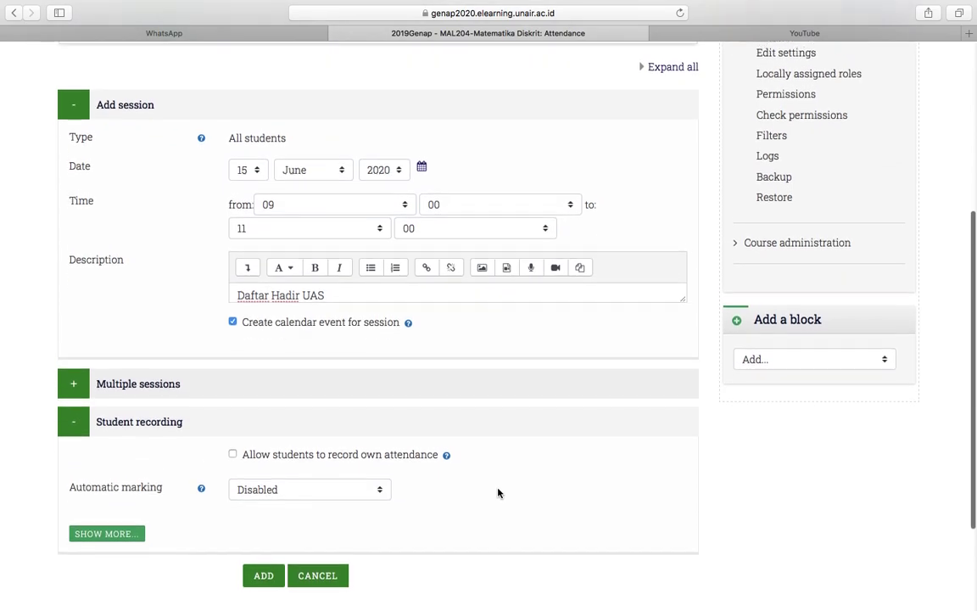
{"action": "left_click", "coordinate": [263, 567]}
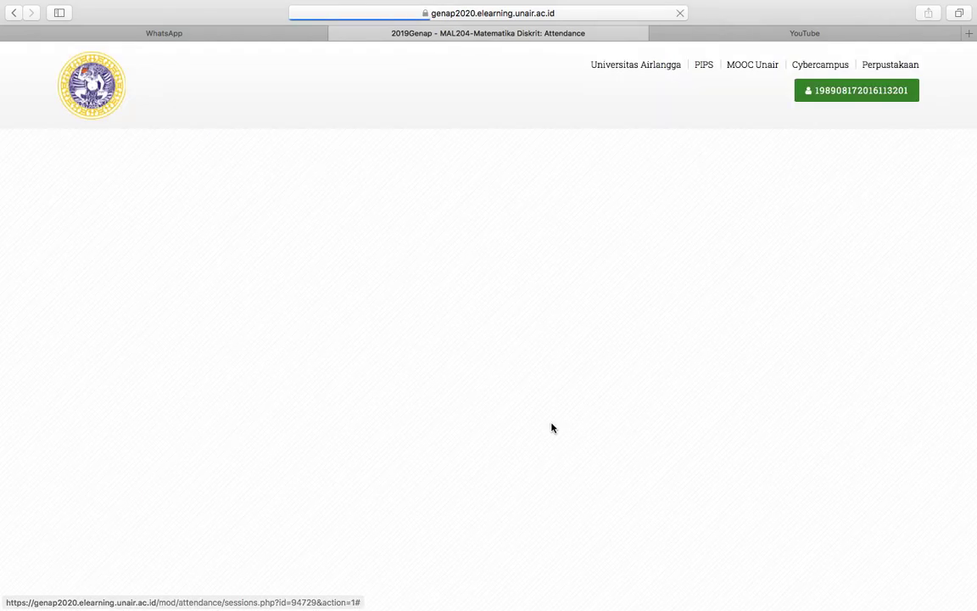
Open the attendance-taking sheet of the Daftar Hadir UAS session and look through its student list.
{"action": "scroll", "coordinate": [551, 427], "scroll_direction": "down", "scroll_amount": 4}
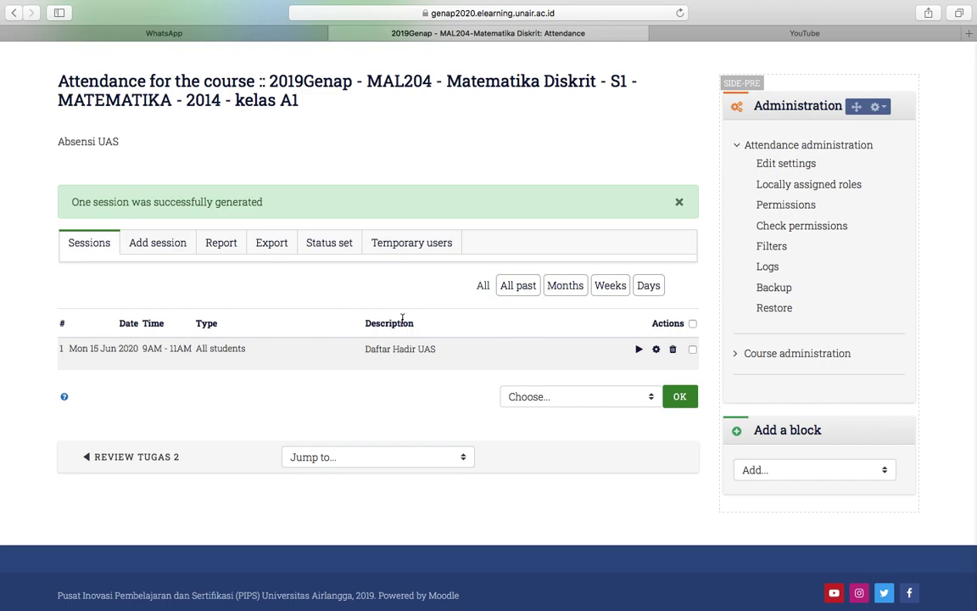
{"action": "left_click", "coordinate": [640, 352]}
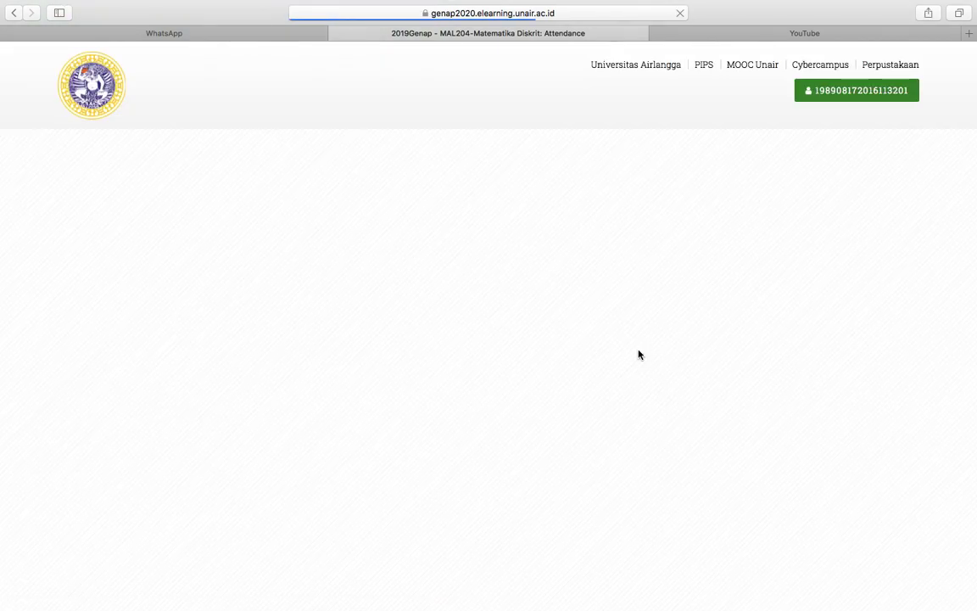
{"action": "scroll", "coordinate": [408, 429], "scroll_direction": "down", "scroll_amount": 7}
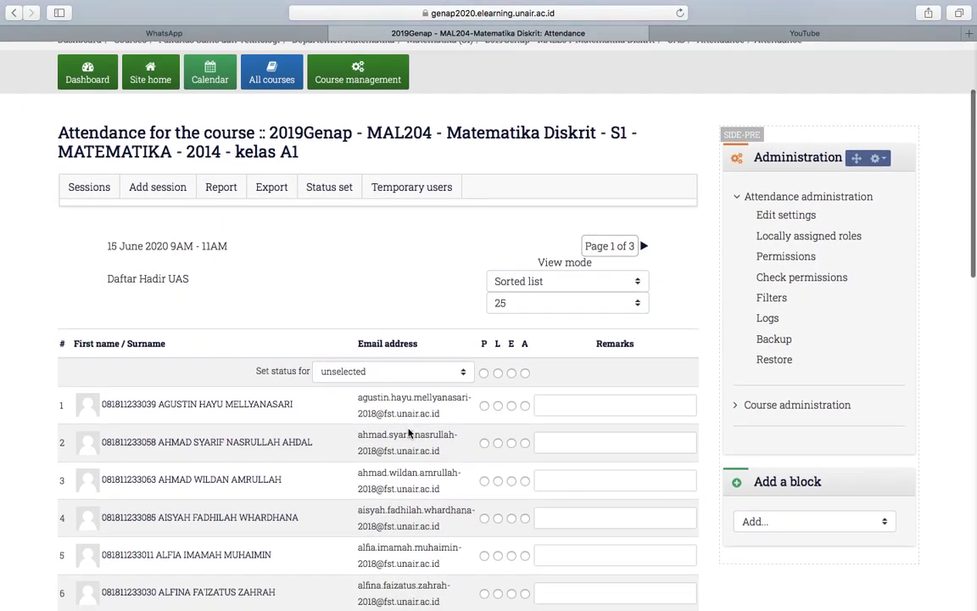
{"action": "scroll", "coordinate": [408, 428], "scroll_direction": "down", "scroll_amount": 13}
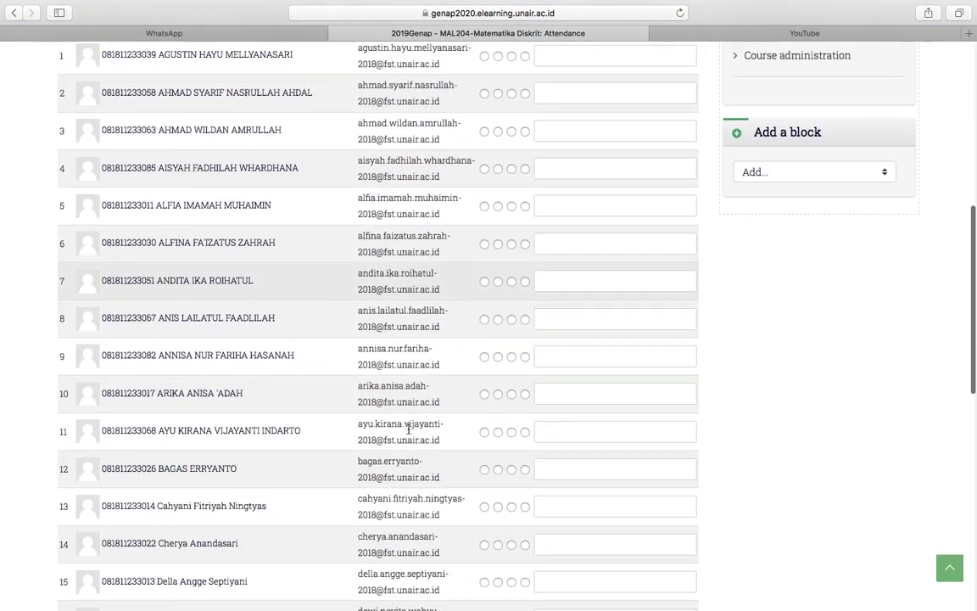
{"action": "scroll", "coordinate": [408, 428], "scroll_direction": "down", "scroll_amount": 4}
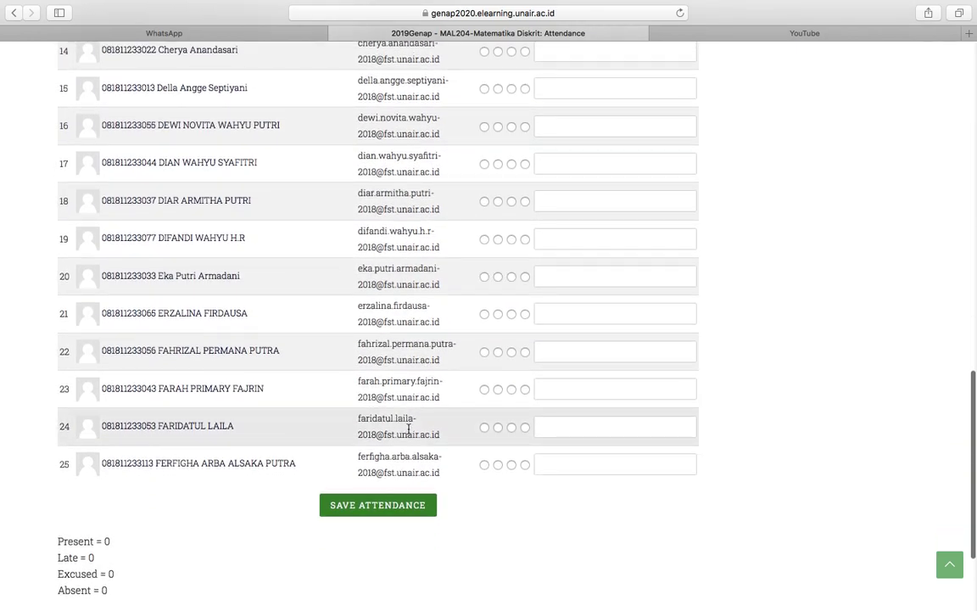
{"action": "scroll", "coordinate": [312, 393], "scroll_direction": "up", "scroll_amount": 3}
{"action": "scroll", "coordinate": [311, 391], "scroll_direction": "up", "scroll_amount": 17}
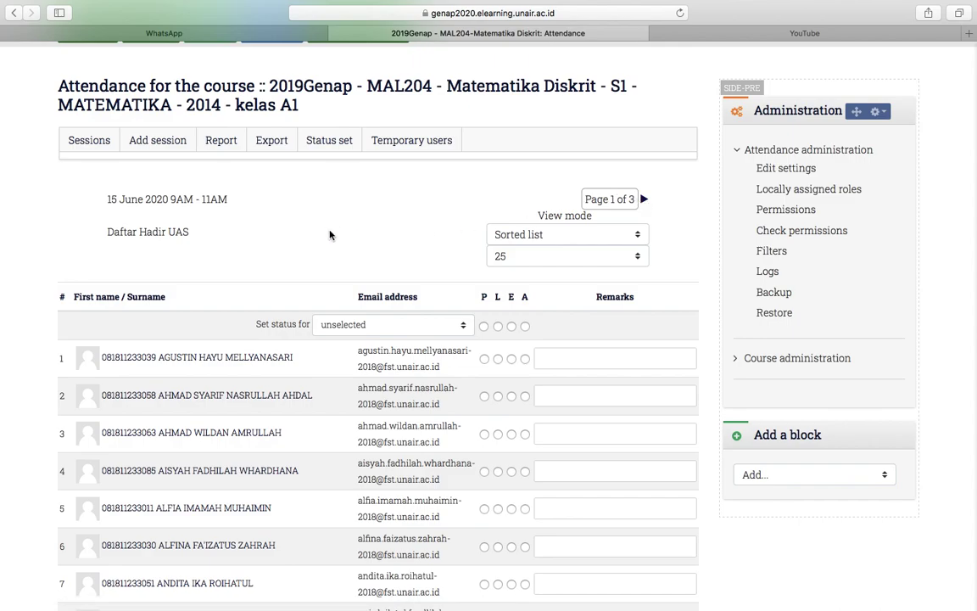
Mark the first, third and fourth students as present (P) and the second as late (L) on page 1 of the attendance sheet.
{"action": "scroll", "coordinate": [327, 236], "scroll_direction": "down", "scroll_amount": 2}
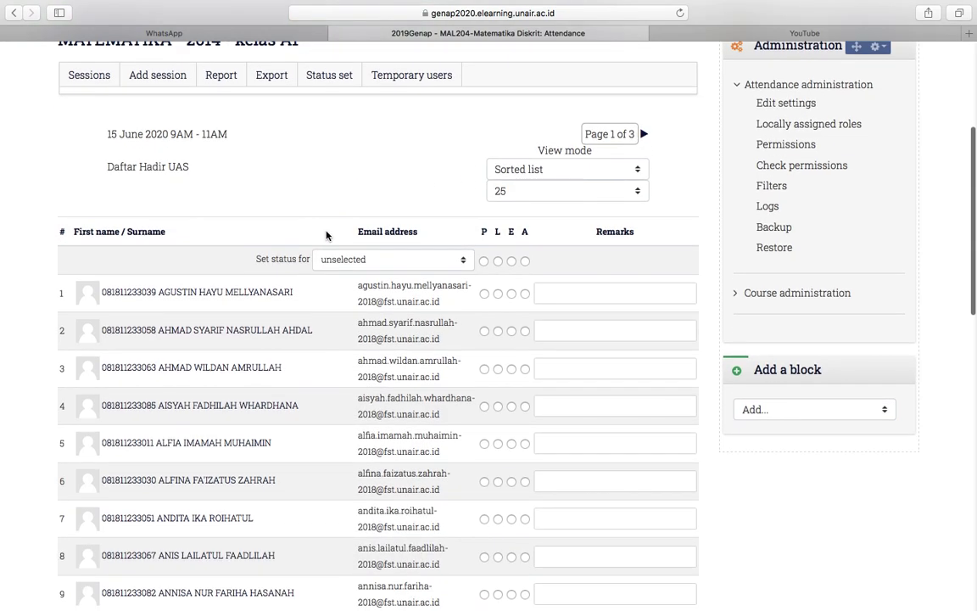
{"action": "scroll", "coordinate": [326, 236], "scroll_direction": "down", "scroll_amount": 2}
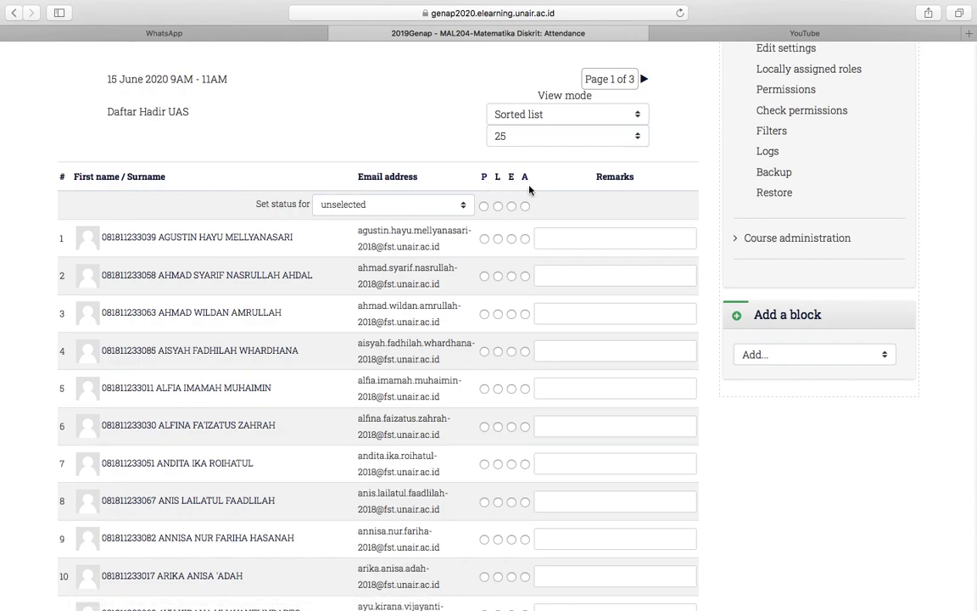
{"action": "scroll", "coordinate": [480, 351], "scroll_direction": "down", "scroll_amount": 1}
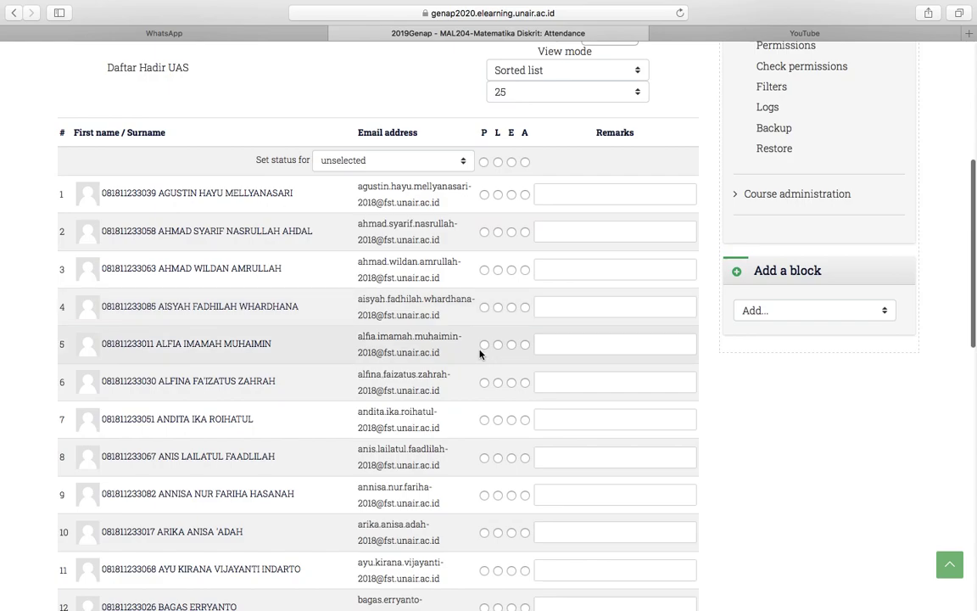
{"action": "left_click", "coordinate": [484, 196]}
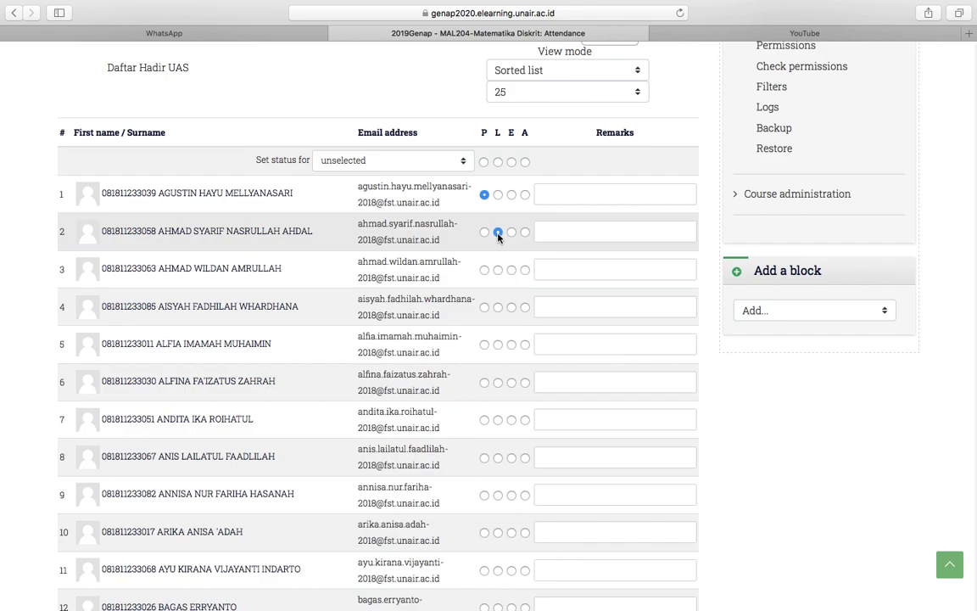
{"action": "left_click", "coordinate": [484, 271]}
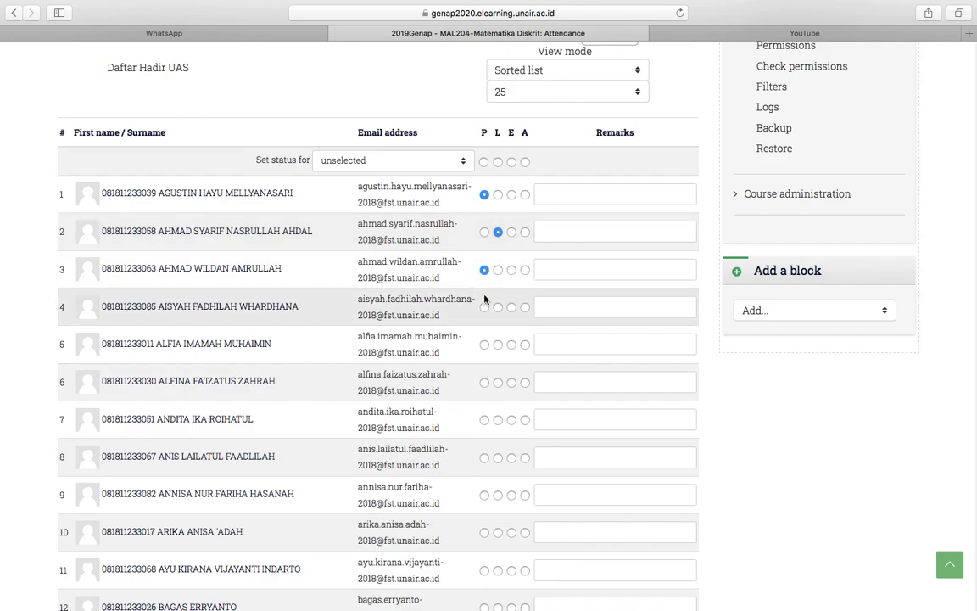
{"action": "left_click", "coordinate": [484, 307]}
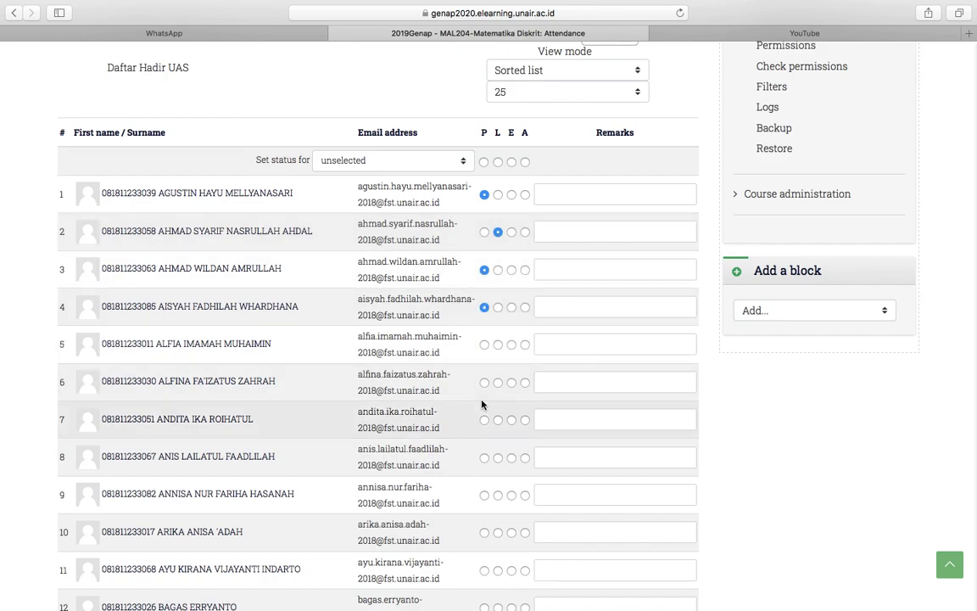
Mark the ninth student as absent (A) and save the attendance for page 1.
{"action": "scroll", "coordinate": [484, 404], "scroll_direction": "down", "scroll_amount": 4}
{"action": "scroll", "coordinate": [482, 405], "scroll_direction": "up", "scroll_amount": 8}
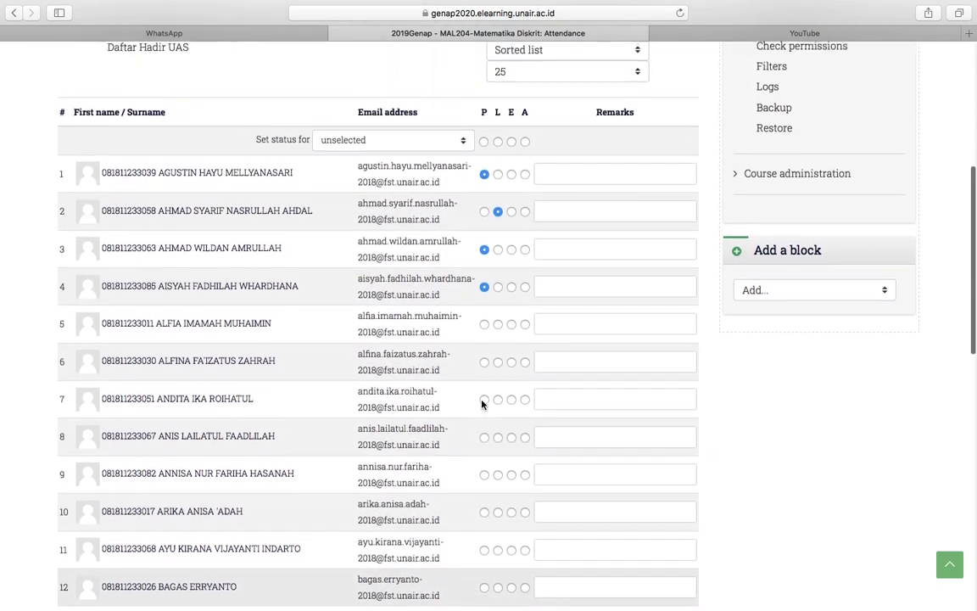
{"action": "scroll", "coordinate": [482, 404], "scroll_direction": "down", "scroll_amount": 5}
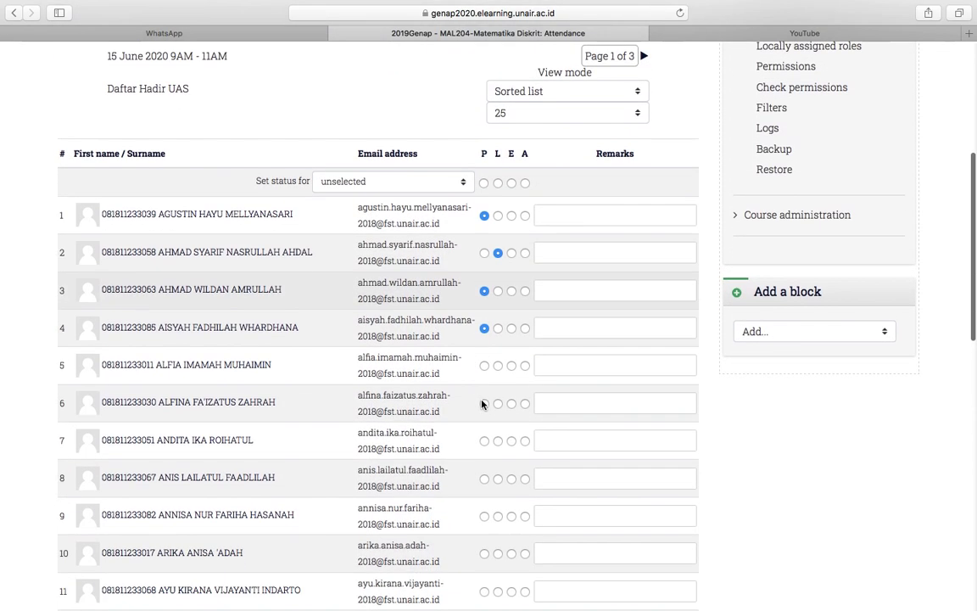
{"action": "scroll", "coordinate": [481, 405], "scroll_direction": "down", "scroll_amount": 2}
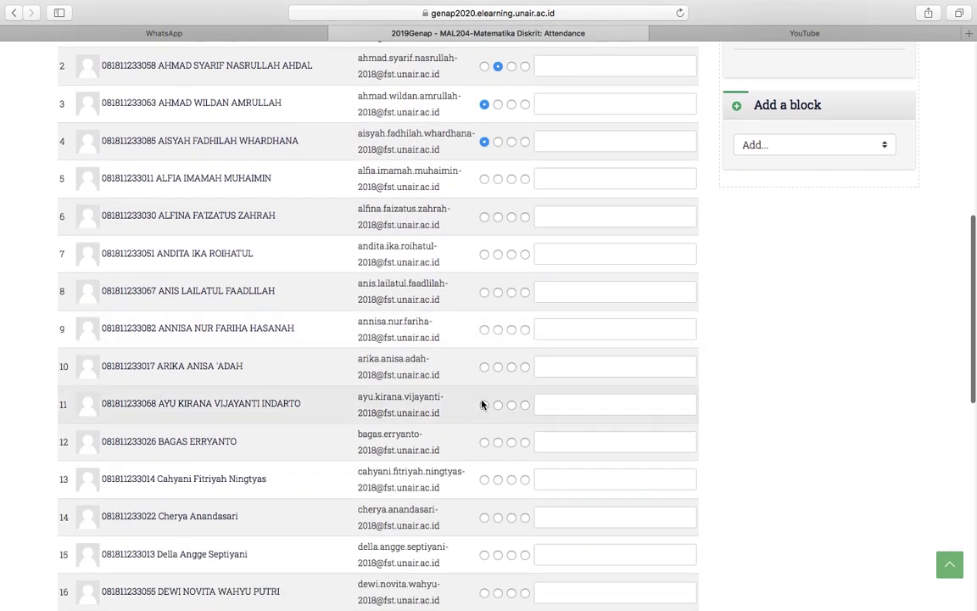
{"action": "left_click", "coordinate": [526, 331]}
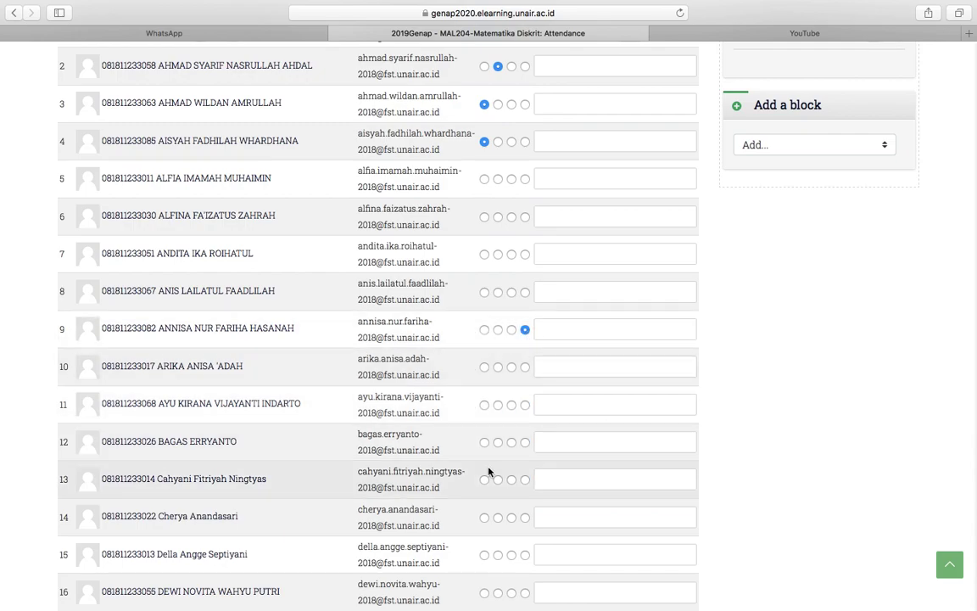
{"action": "scroll", "coordinate": [489, 469], "scroll_direction": "down", "scroll_amount": 15}
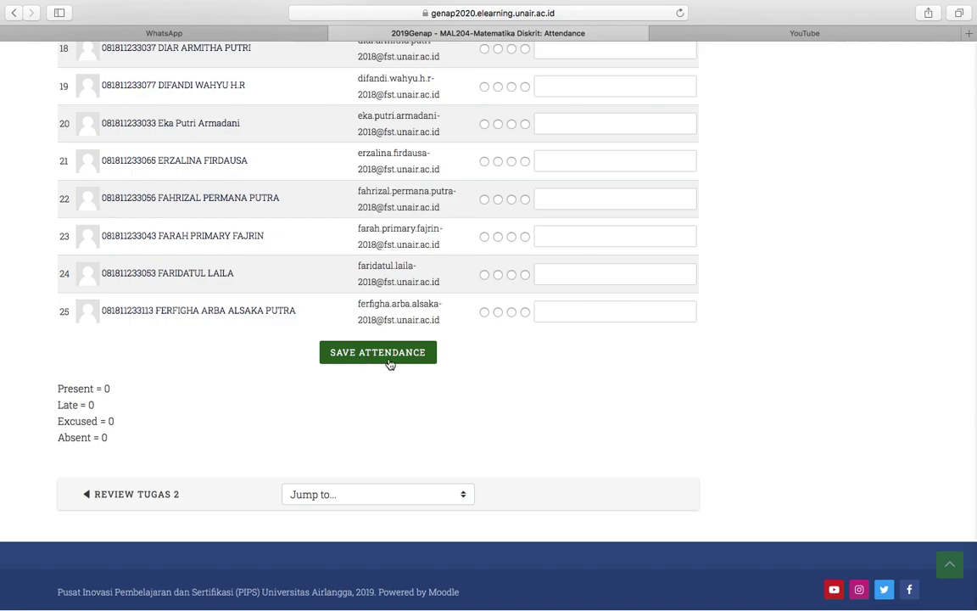
{"action": "left_click", "coordinate": [390, 362]}
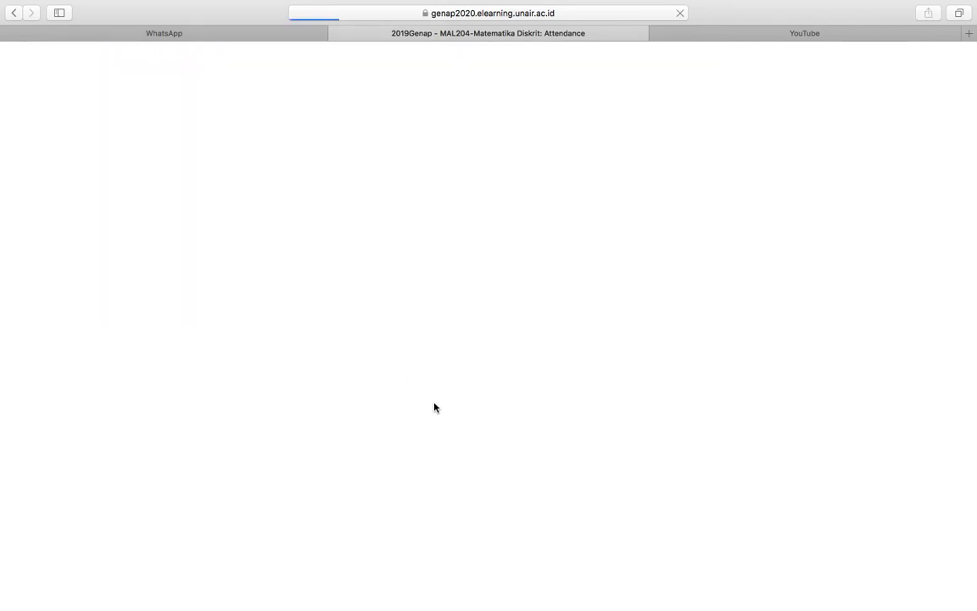
Try out the "all" option for setting the status of students on page 2, and switch it back to "unselected".
{"action": "scroll", "coordinate": [434, 408], "scroll_direction": "down", "scroll_amount": 5}
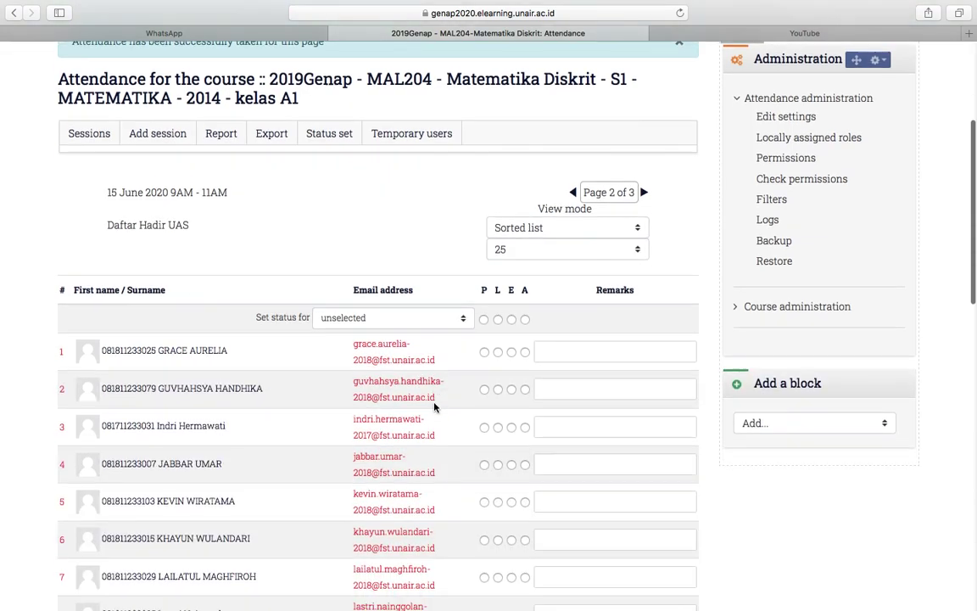
{"action": "scroll", "coordinate": [434, 408], "scroll_direction": "down", "scroll_amount": 1}
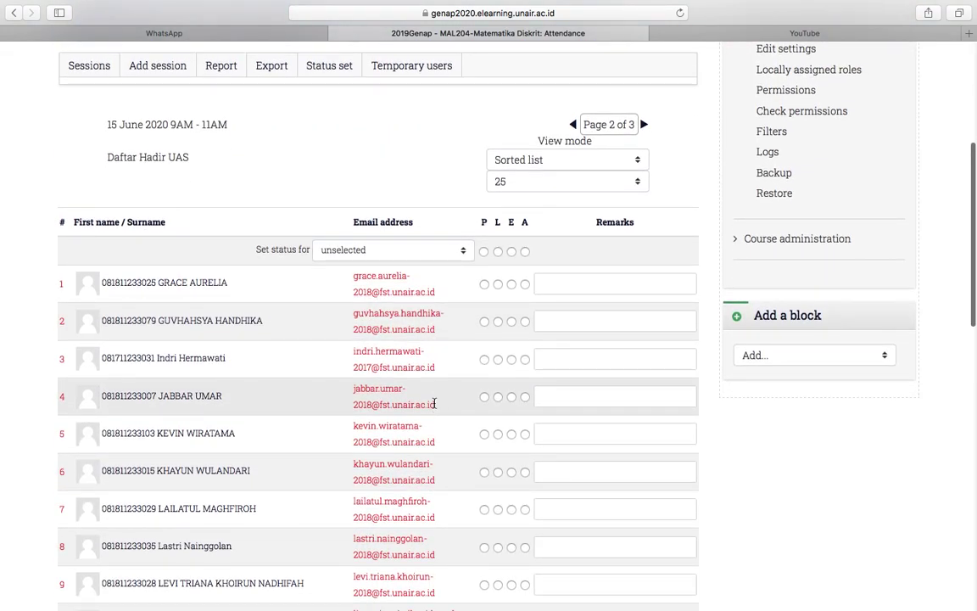
{"action": "scroll", "coordinate": [435, 404], "scroll_direction": "down", "scroll_amount": 12}
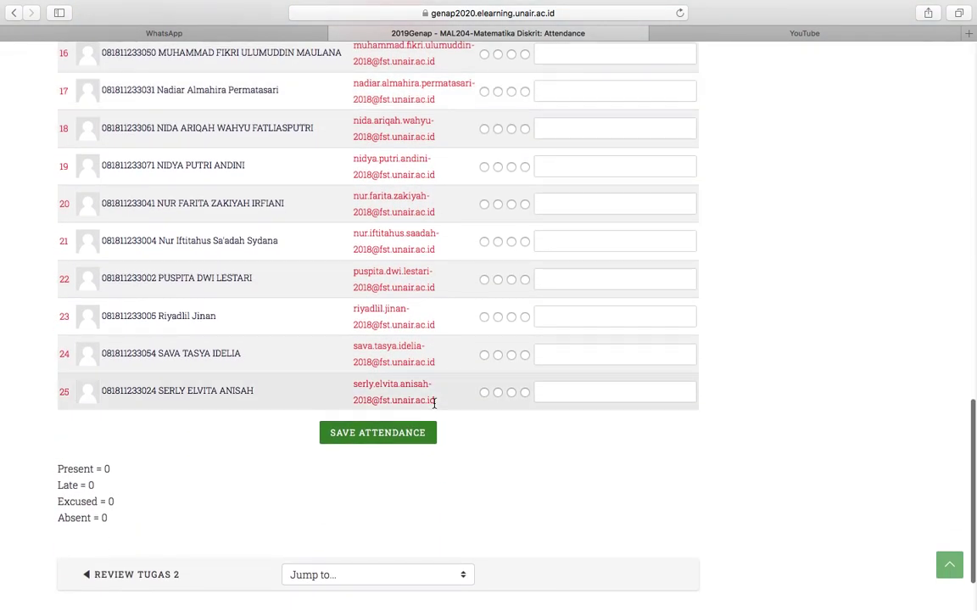
{"action": "scroll", "coordinate": [434, 404], "scroll_direction": "up", "scroll_amount": 15}
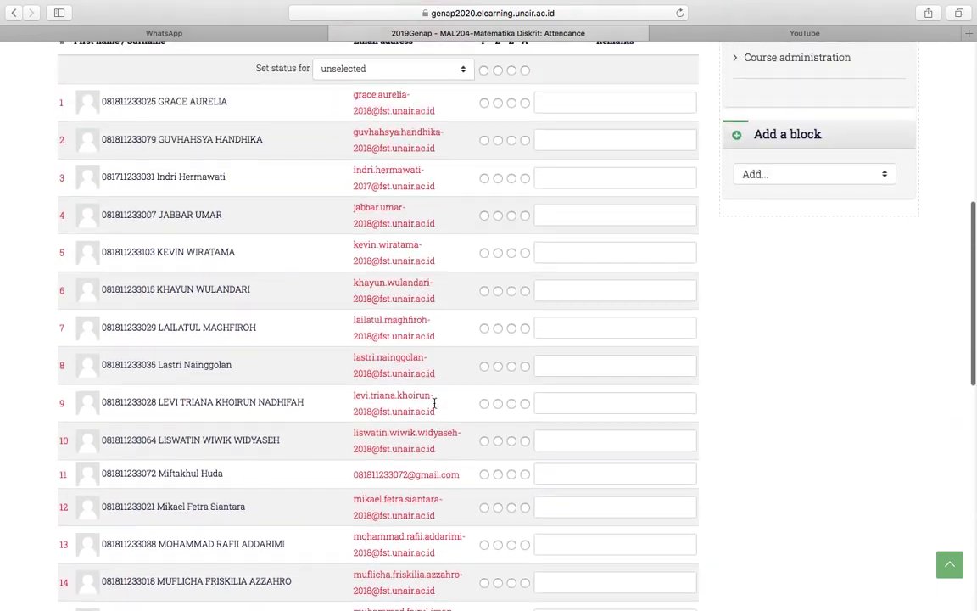
{"action": "scroll", "coordinate": [435, 404], "scroll_direction": "up", "scroll_amount": 1}
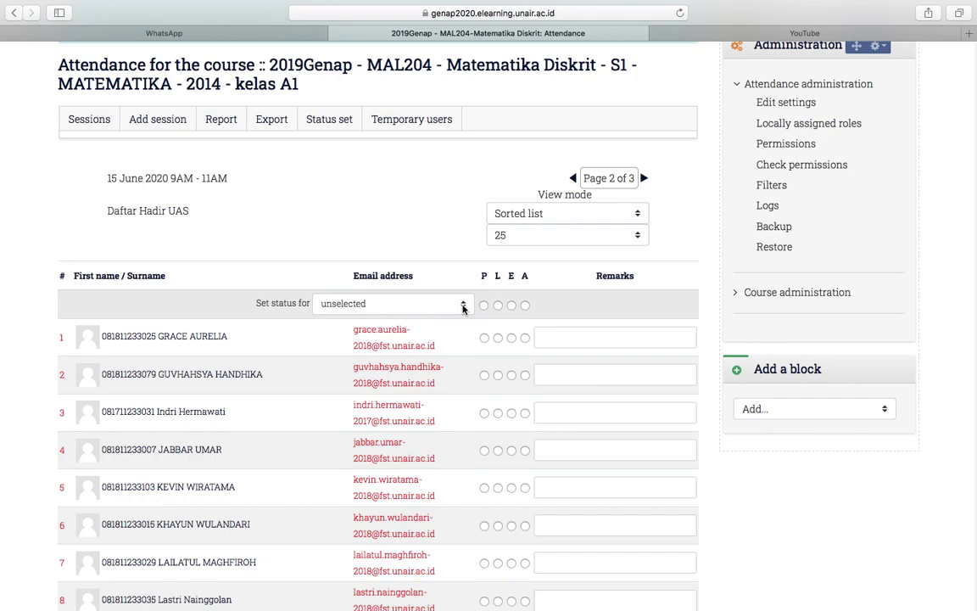
{"action": "left_click", "coordinate": [463, 306]}
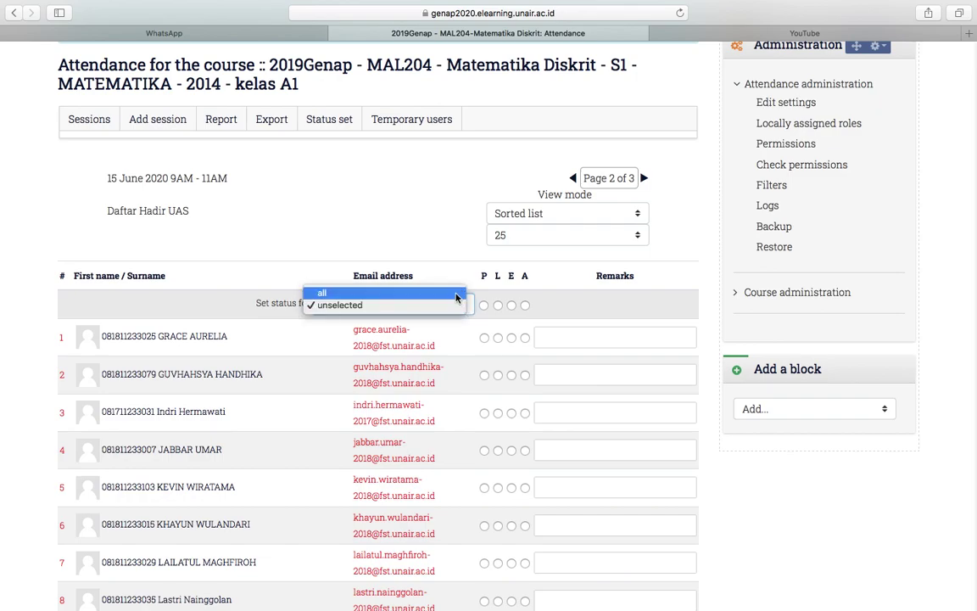
{"action": "left_click", "coordinate": [456, 293]}
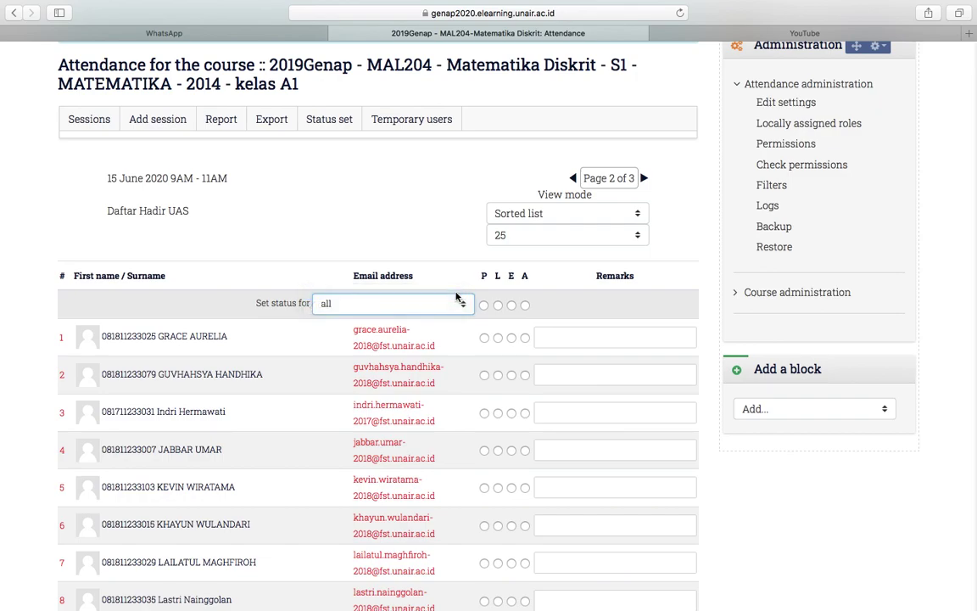
{"action": "left_click", "coordinate": [464, 306]}
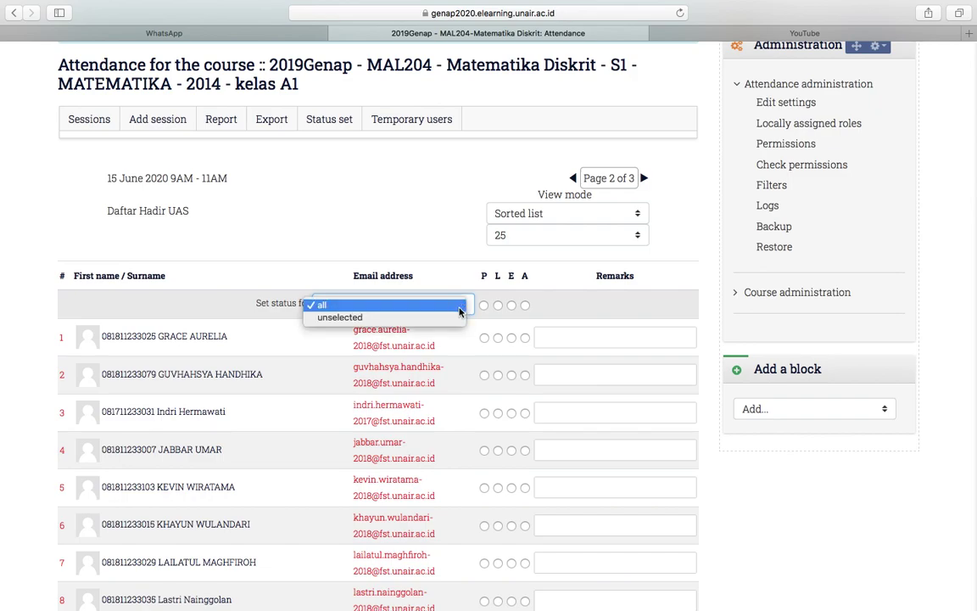
{"action": "left_click", "coordinate": [445, 255]}
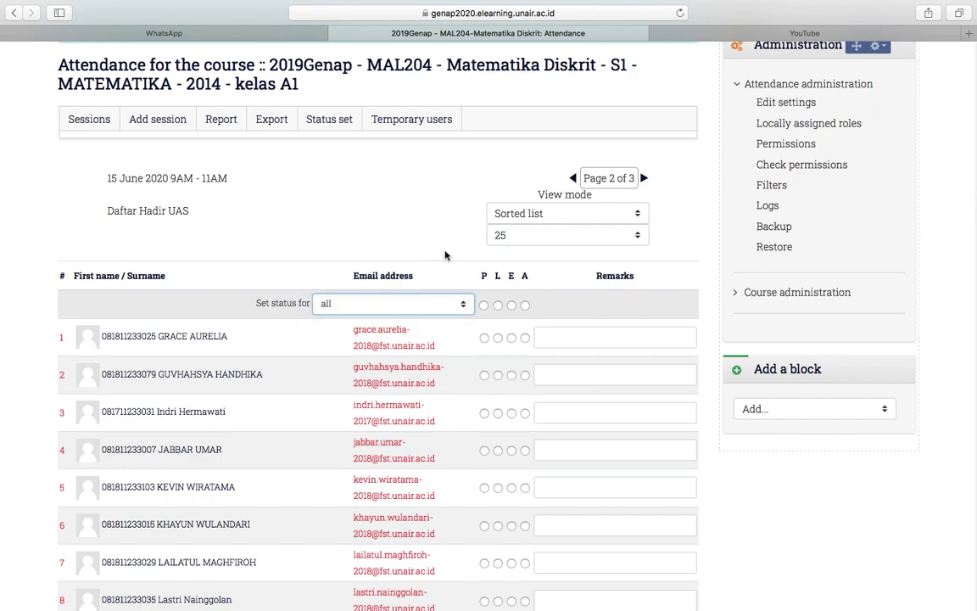
{"action": "scroll", "coordinate": [430, 491], "scroll_direction": "down", "scroll_amount": 10}
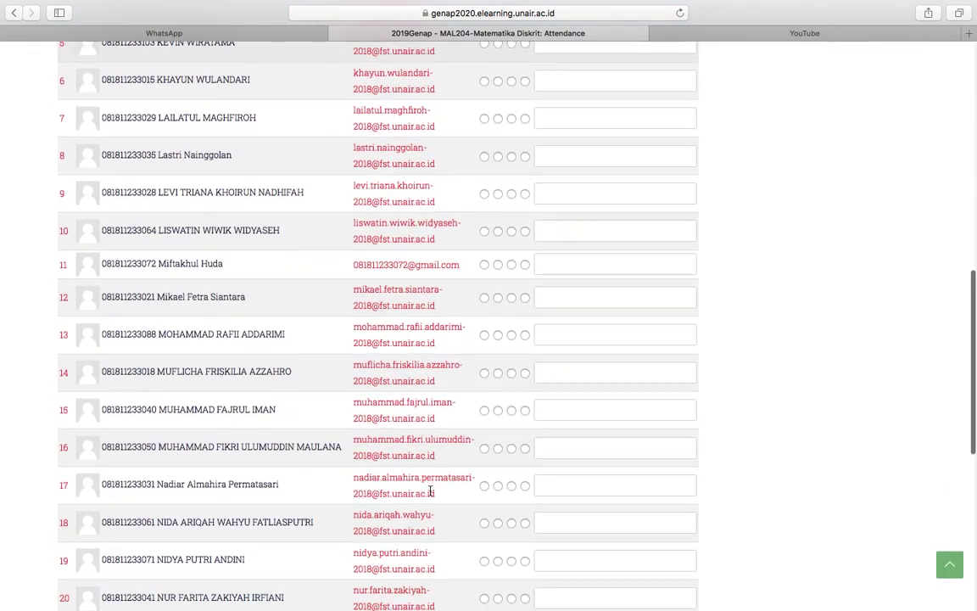
{"action": "scroll", "coordinate": [431, 491], "scroll_direction": "down", "scroll_amount": 3}
{"action": "scroll", "coordinate": [430, 495], "scroll_direction": "up", "scroll_amount": 15}
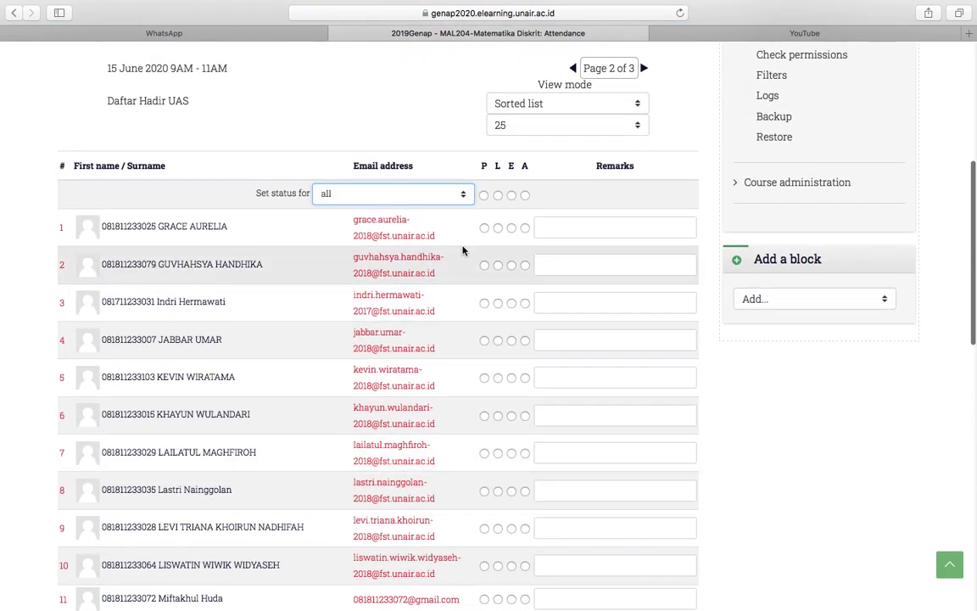
{"action": "left_click", "coordinate": [458, 194]}
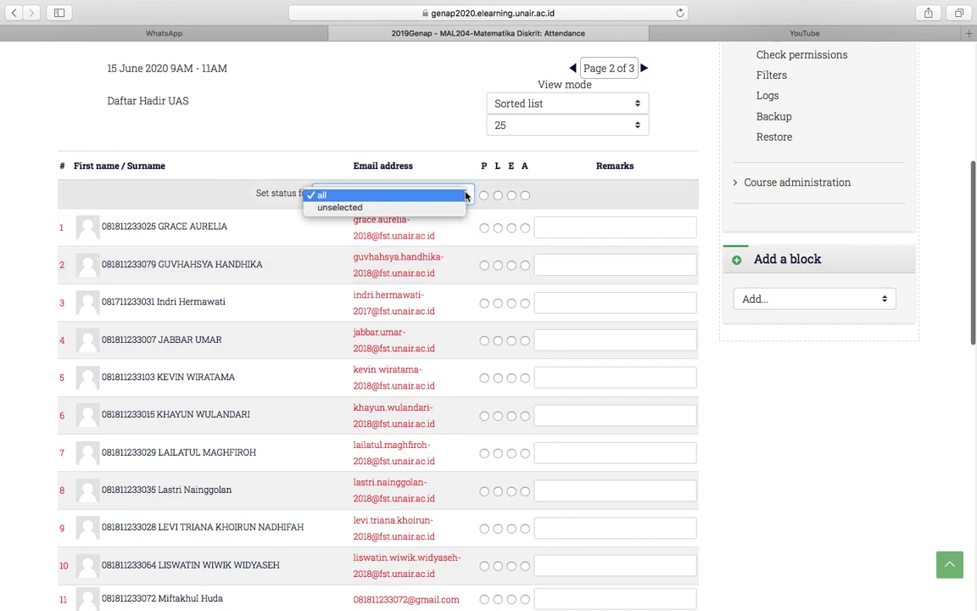
{"action": "left_click", "coordinate": [444, 208]}
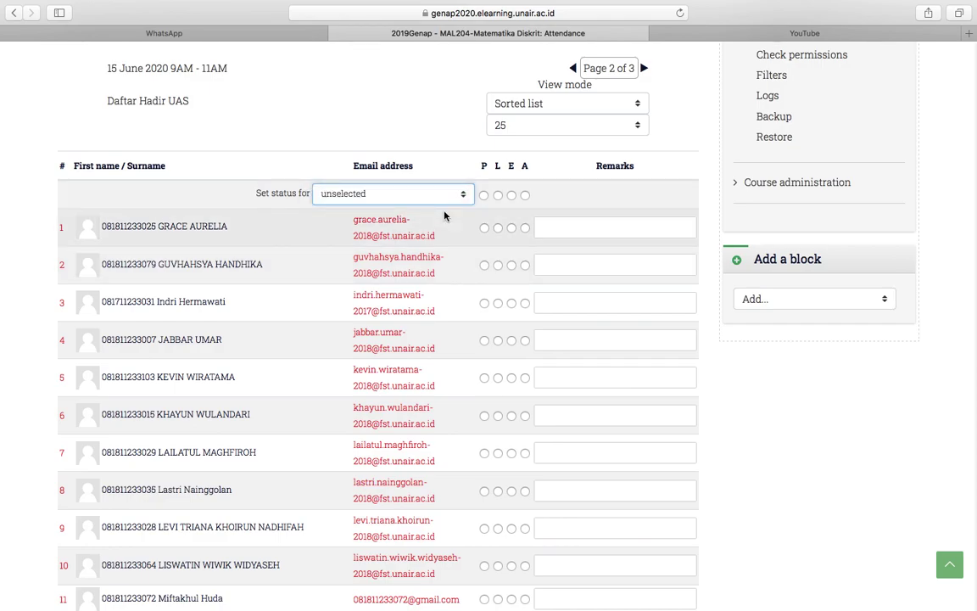
Mark the first two students on page 2 as present (P) and the third as late (L), and save the page's attendance.
{"action": "left_click", "coordinate": [485, 229]}
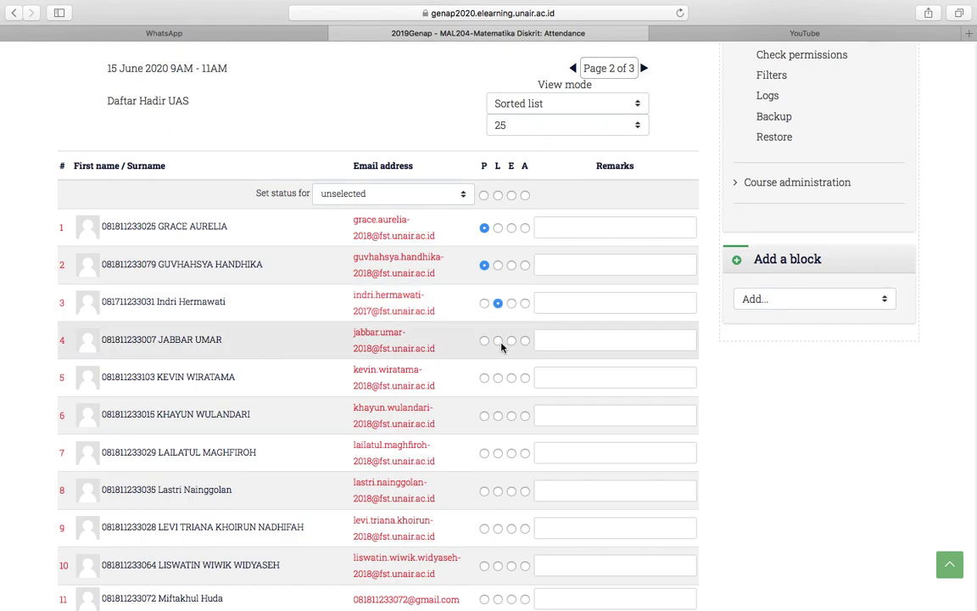
{"action": "scroll", "coordinate": [500, 345], "scroll_direction": "down", "scroll_amount": 10}
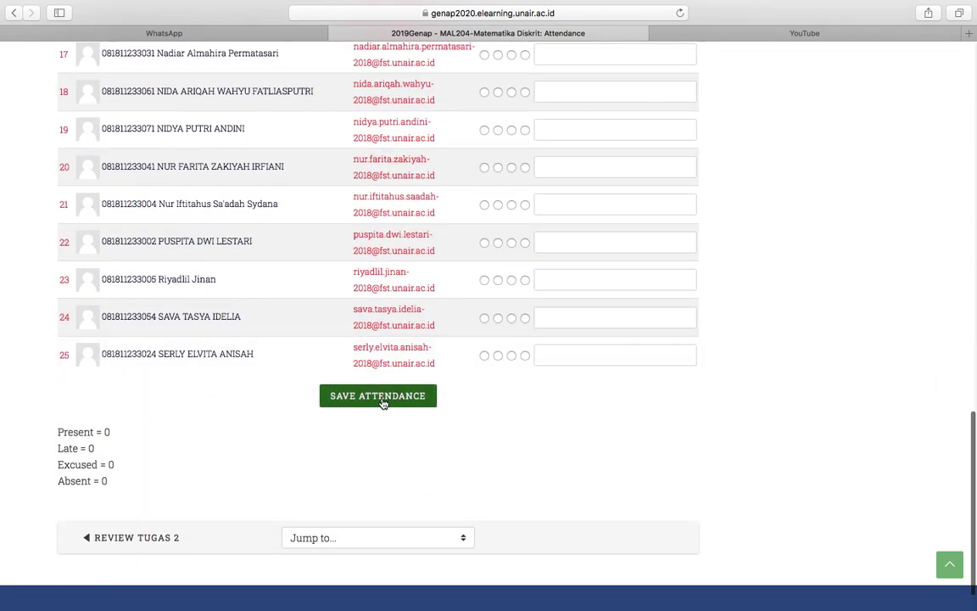
{"action": "left_click", "coordinate": [383, 404]}
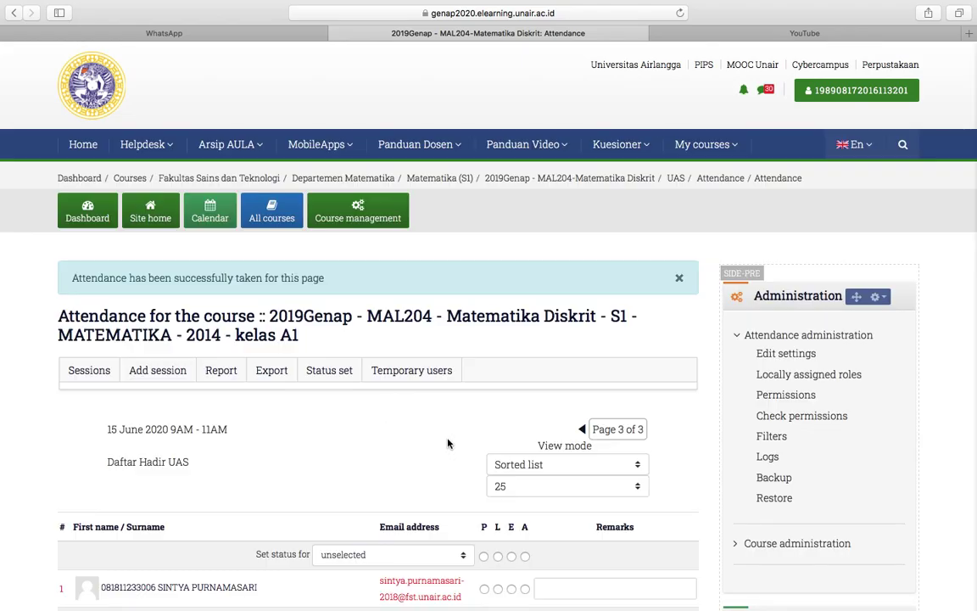
Mark the third student on page 3 as present (P) and the fourth as excused (E), and save the attendance.
{"action": "scroll", "coordinate": [448, 443], "scroll_direction": "down", "scroll_amount": 5}
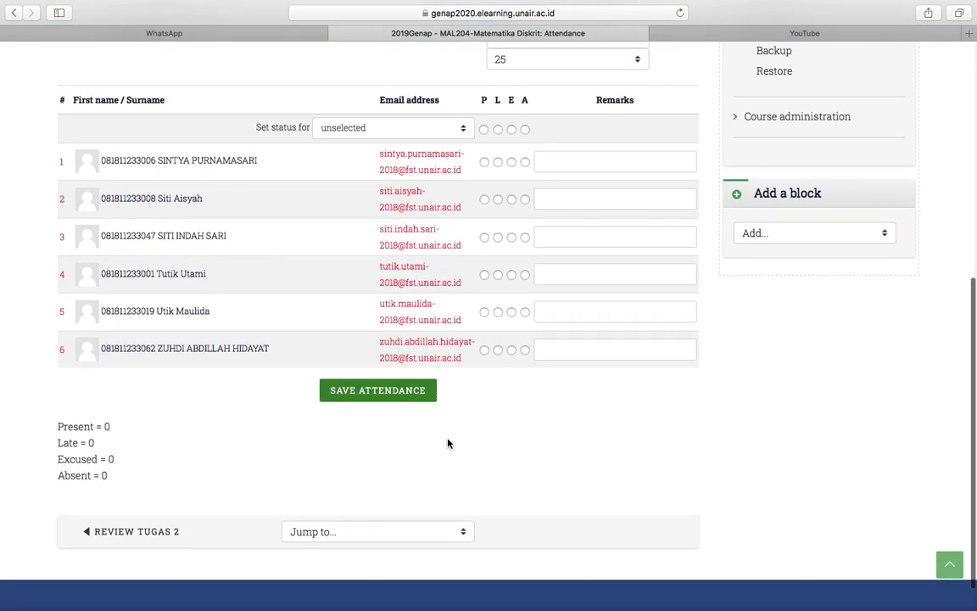
{"action": "left_click", "coordinate": [485, 238]}
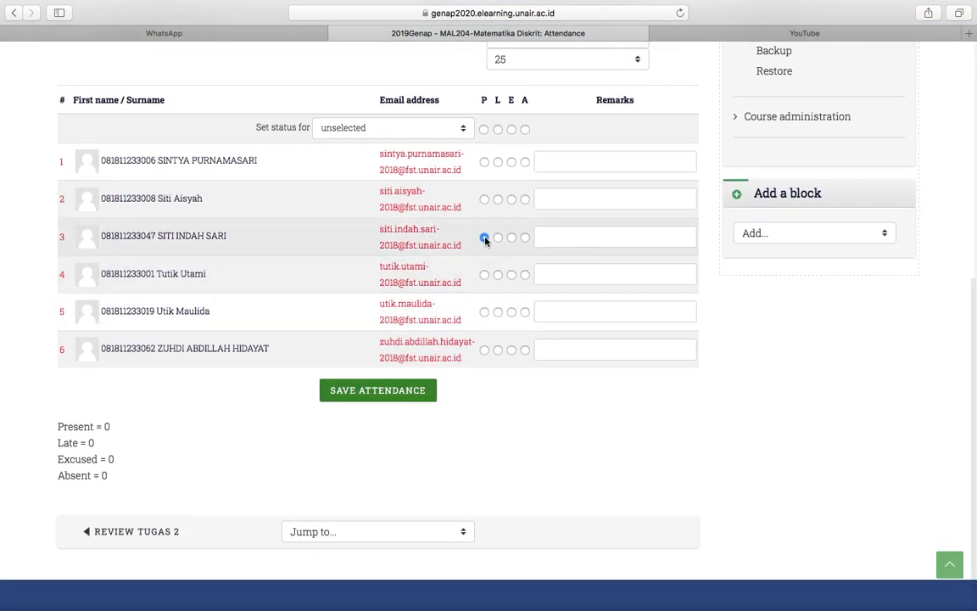
{"action": "left_click", "coordinate": [513, 275]}
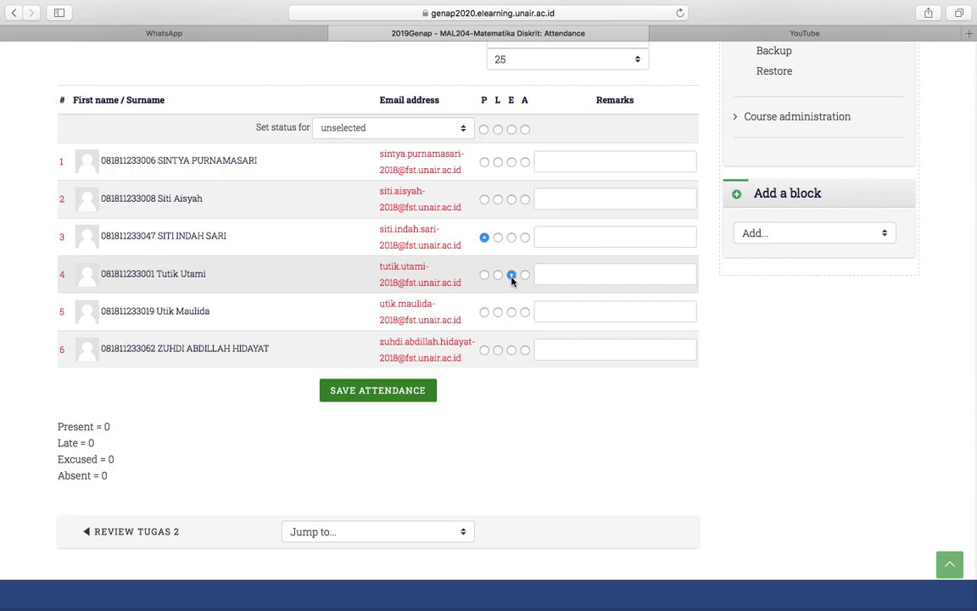
{"action": "left_click", "coordinate": [384, 391]}
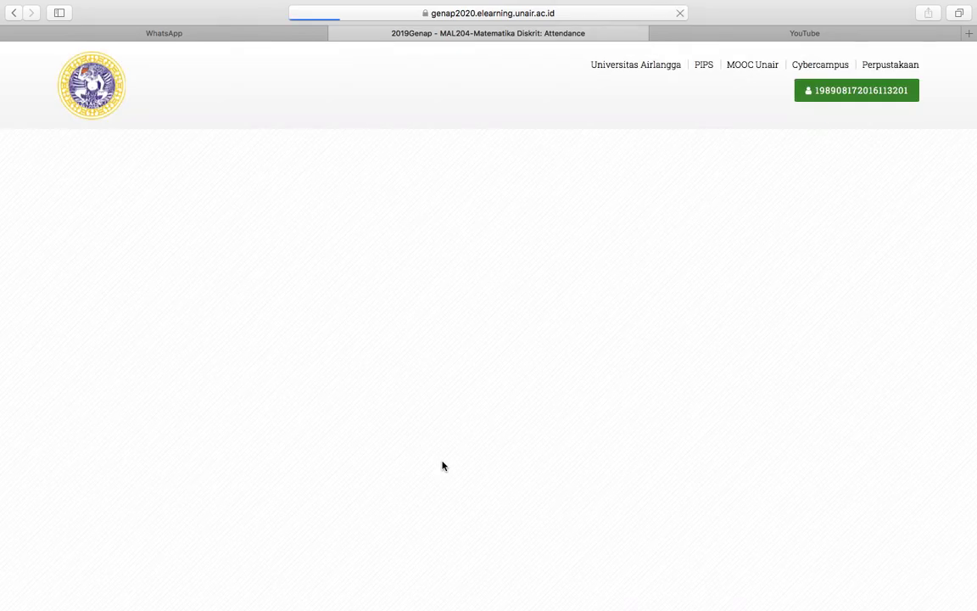
Reopen the attendance sheet of the Daftar Hadir UAS session and review the saved student statuses.
{"action": "scroll", "coordinate": [442, 465], "scroll_direction": "down", "scroll_amount": 5}
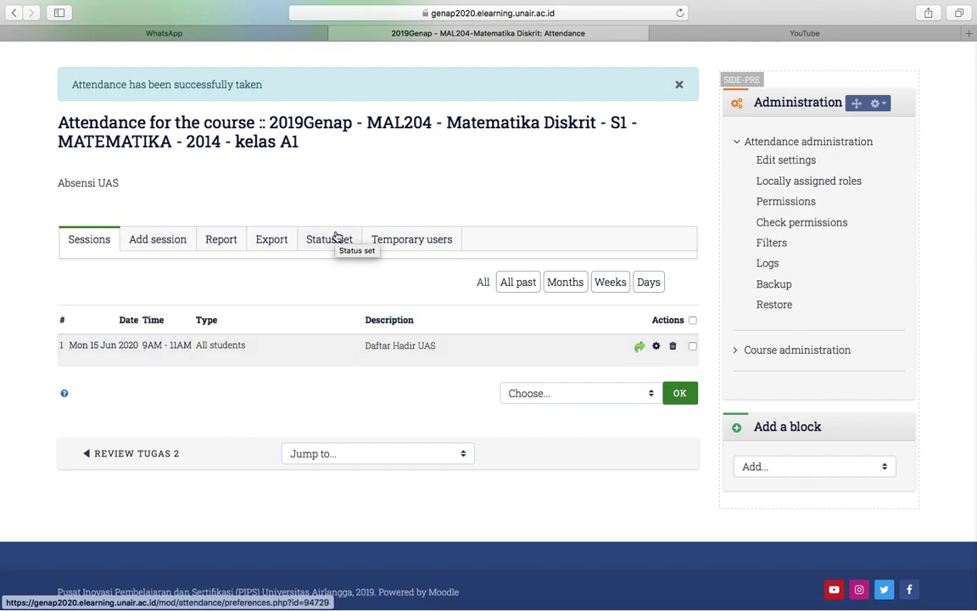
{"action": "left_click", "coordinate": [639, 347]}
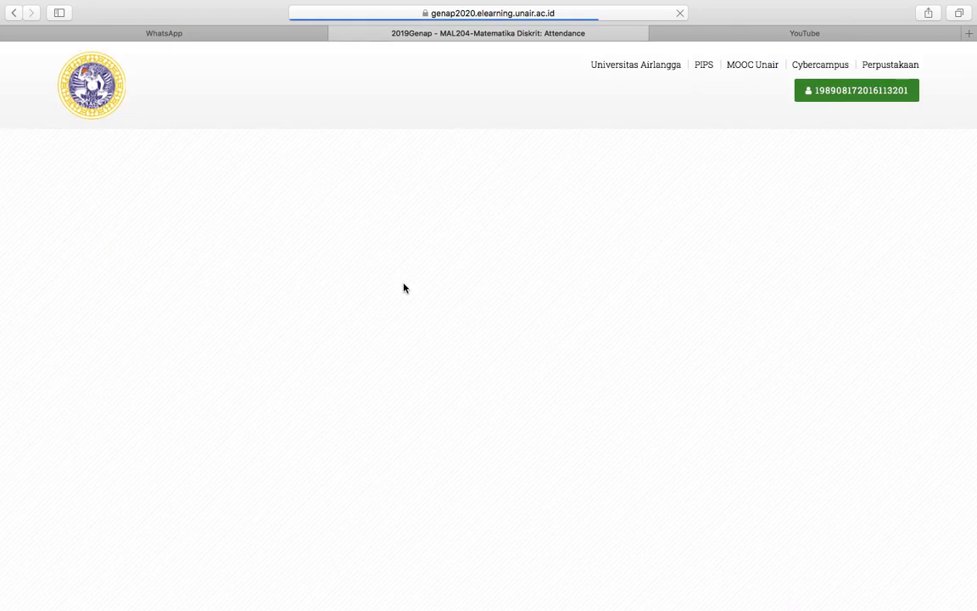
{"action": "scroll", "coordinate": [404, 288], "scroll_direction": "down", "scroll_amount": 5}
{"action": "scroll", "coordinate": [403, 289], "scroll_direction": "down", "scroll_amount": 5}
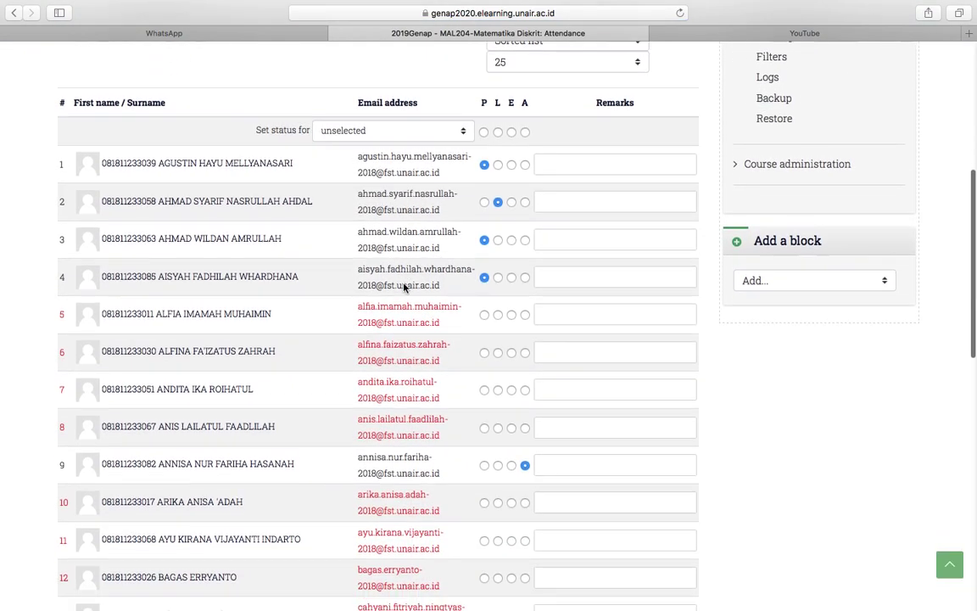
Examine page 1 of the Daftar Hadir UAS attendance sheet, including the present, late, excused and absent totals below the student list.
{"action": "scroll", "coordinate": [404, 289], "scroll_direction": "down", "scroll_amount": 2}
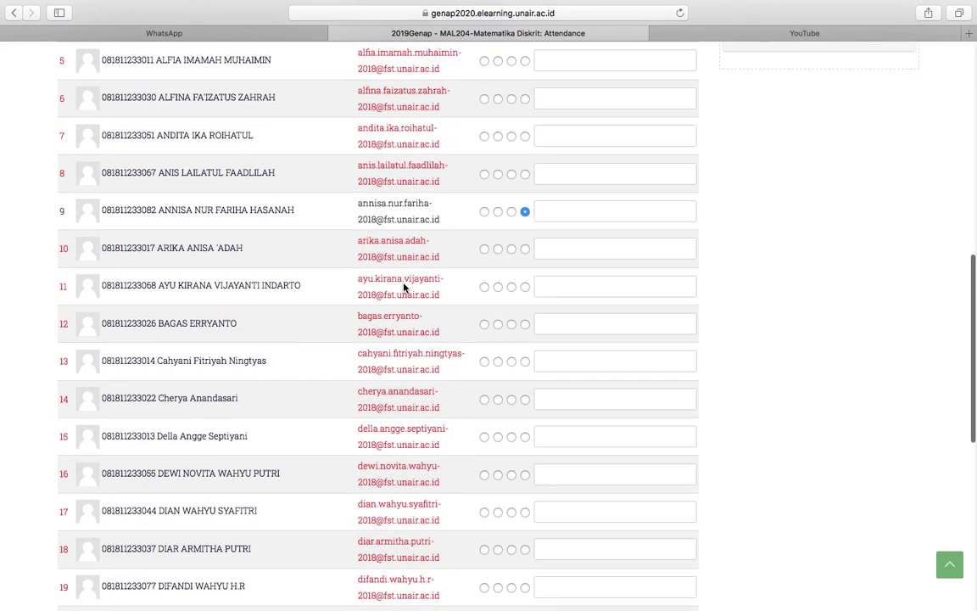
{"action": "scroll", "coordinate": [405, 254], "scroll_direction": "up", "scroll_amount": 4}
{"action": "scroll", "coordinate": [421, 355], "scroll_direction": "down", "scroll_amount": 10}
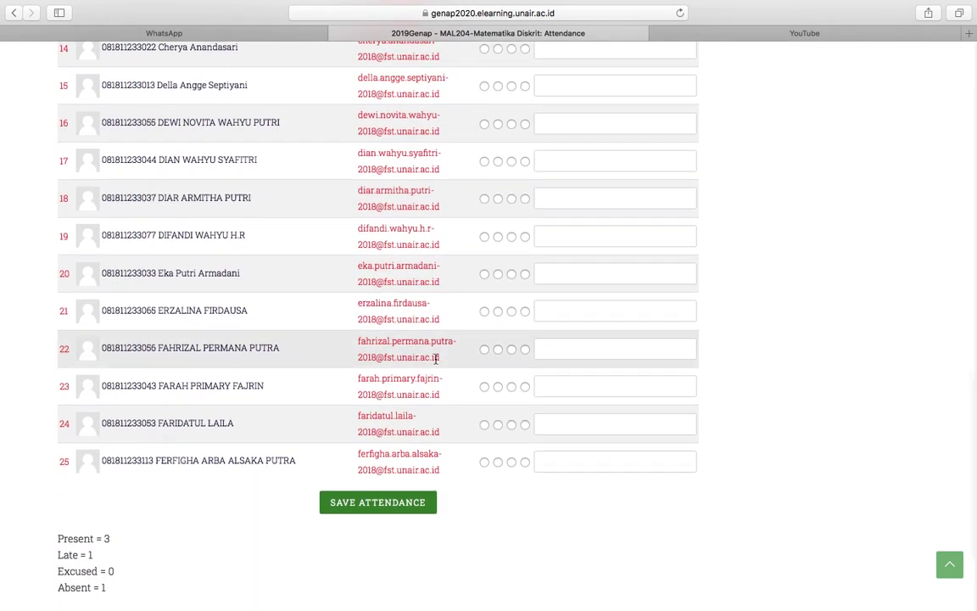
{"action": "scroll", "coordinate": [502, 375], "scroll_direction": "down", "scroll_amount": 3}
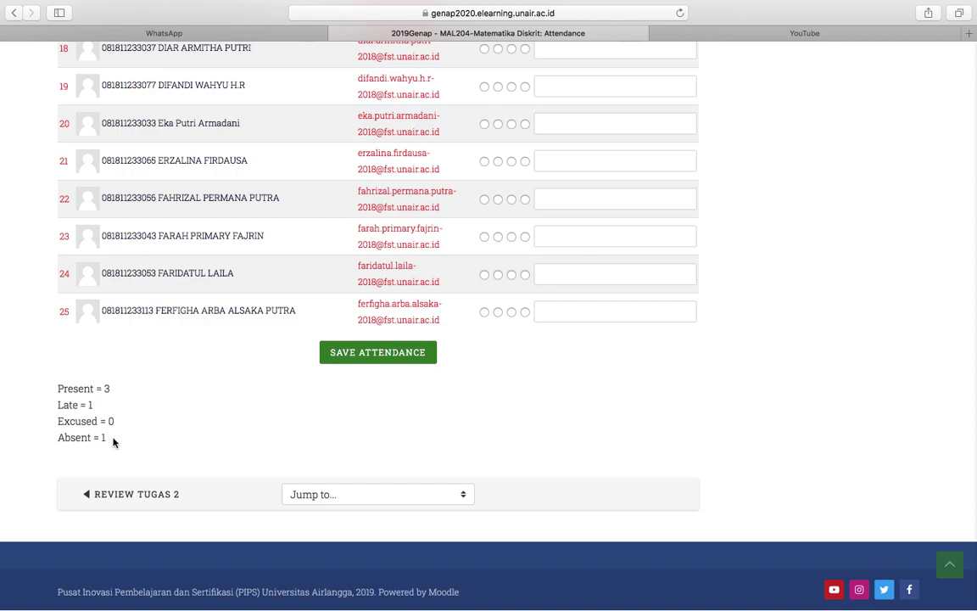
{"action": "scroll", "coordinate": [113, 441], "scroll_direction": "up", "scroll_amount": 1}
{"action": "scroll", "coordinate": [211, 336], "scroll_direction": "up", "scroll_amount": 5}
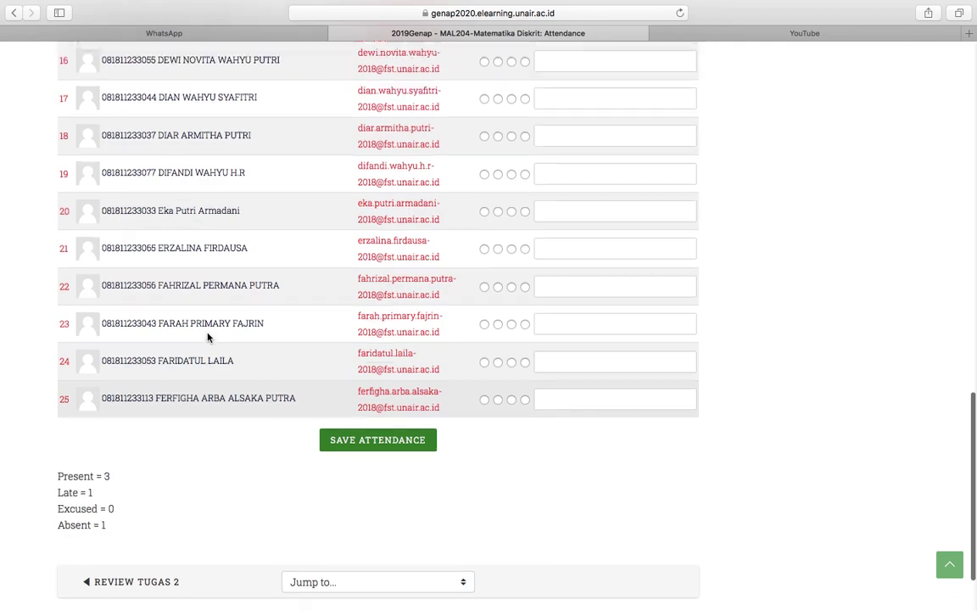
{"action": "scroll", "coordinate": [375, 321], "scroll_direction": "up", "scroll_amount": 3}
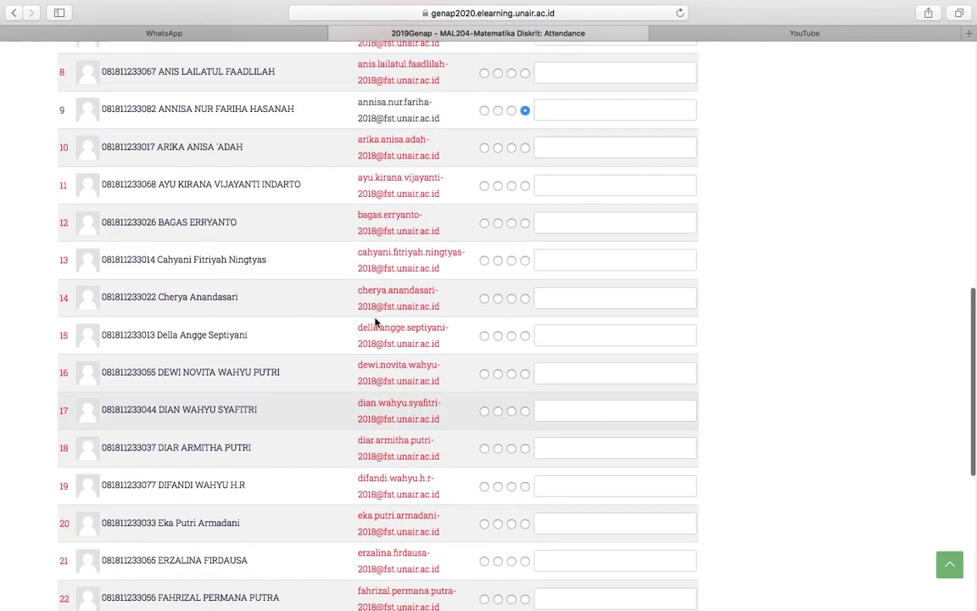
{"action": "scroll", "coordinate": [428, 374], "scroll_direction": "down", "scroll_amount": 9}
{"action": "scroll", "coordinate": [427, 374], "scroll_direction": "up", "scroll_amount": 10}
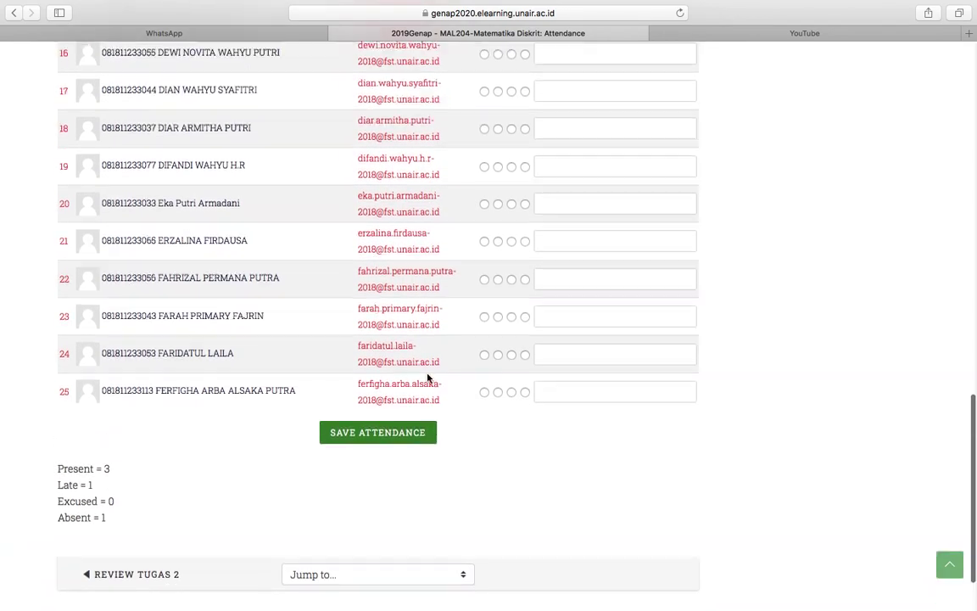
{"action": "scroll", "coordinate": [427, 378], "scroll_direction": "up", "scroll_amount": 7}
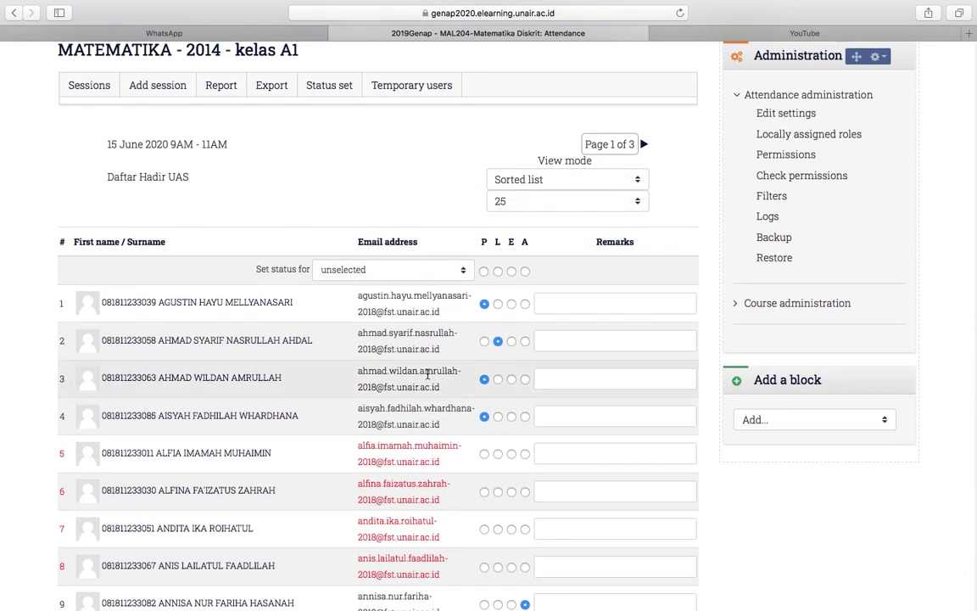
{"action": "scroll", "coordinate": [428, 373], "scroll_direction": "up", "scroll_amount": 3}
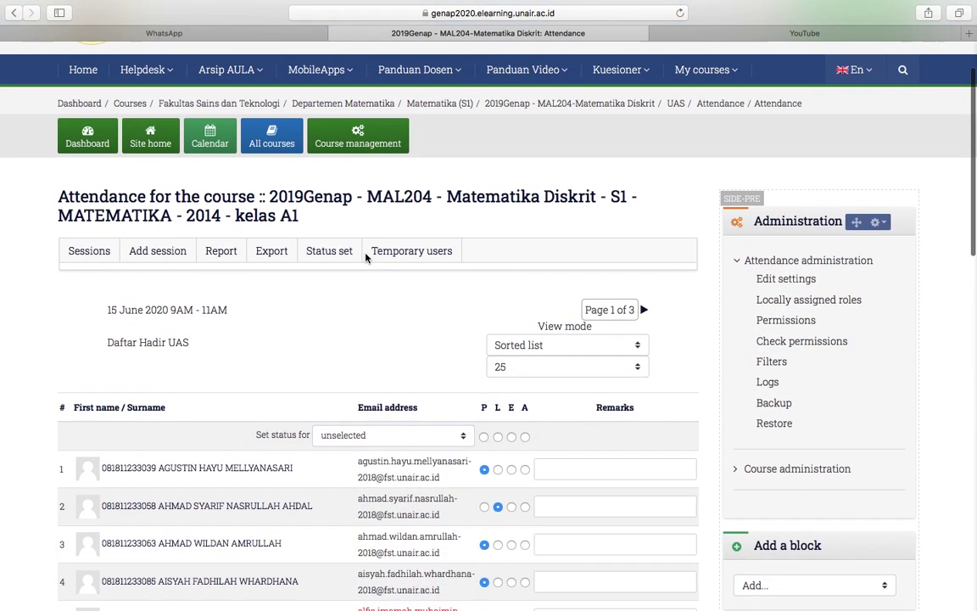
{"action": "scroll", "coordinate": [373, 289], "scroll_direction": "up", "scroll_amount": 1}
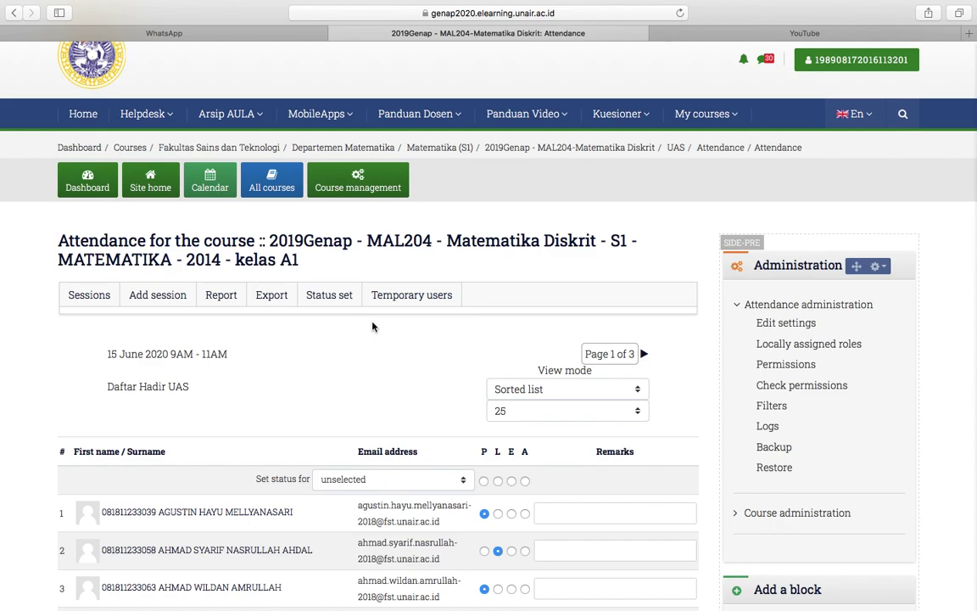
{"action": "scroll", "coordinate": [371, 326], "scroll_direction": "down", "scroll_amount": 1}
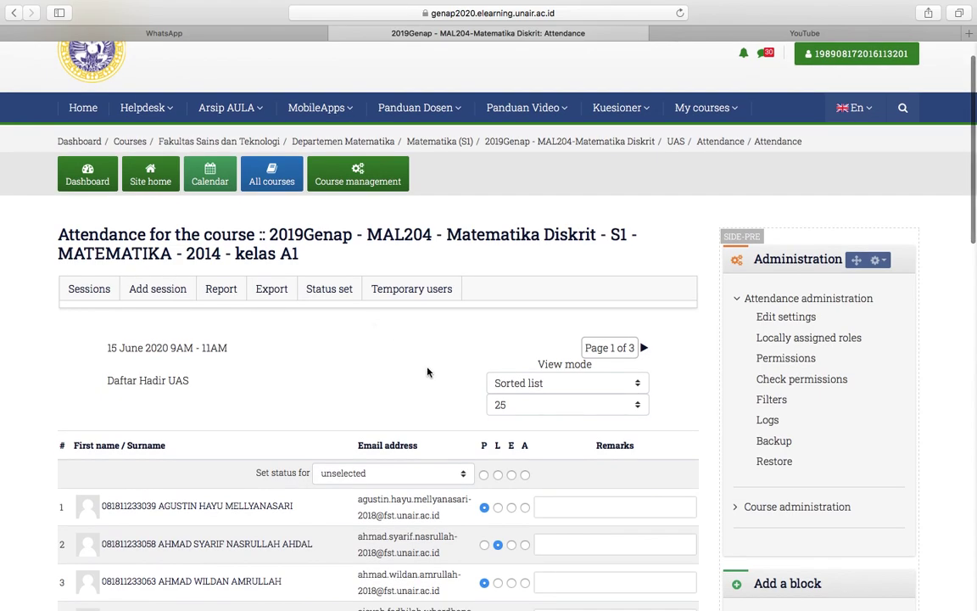